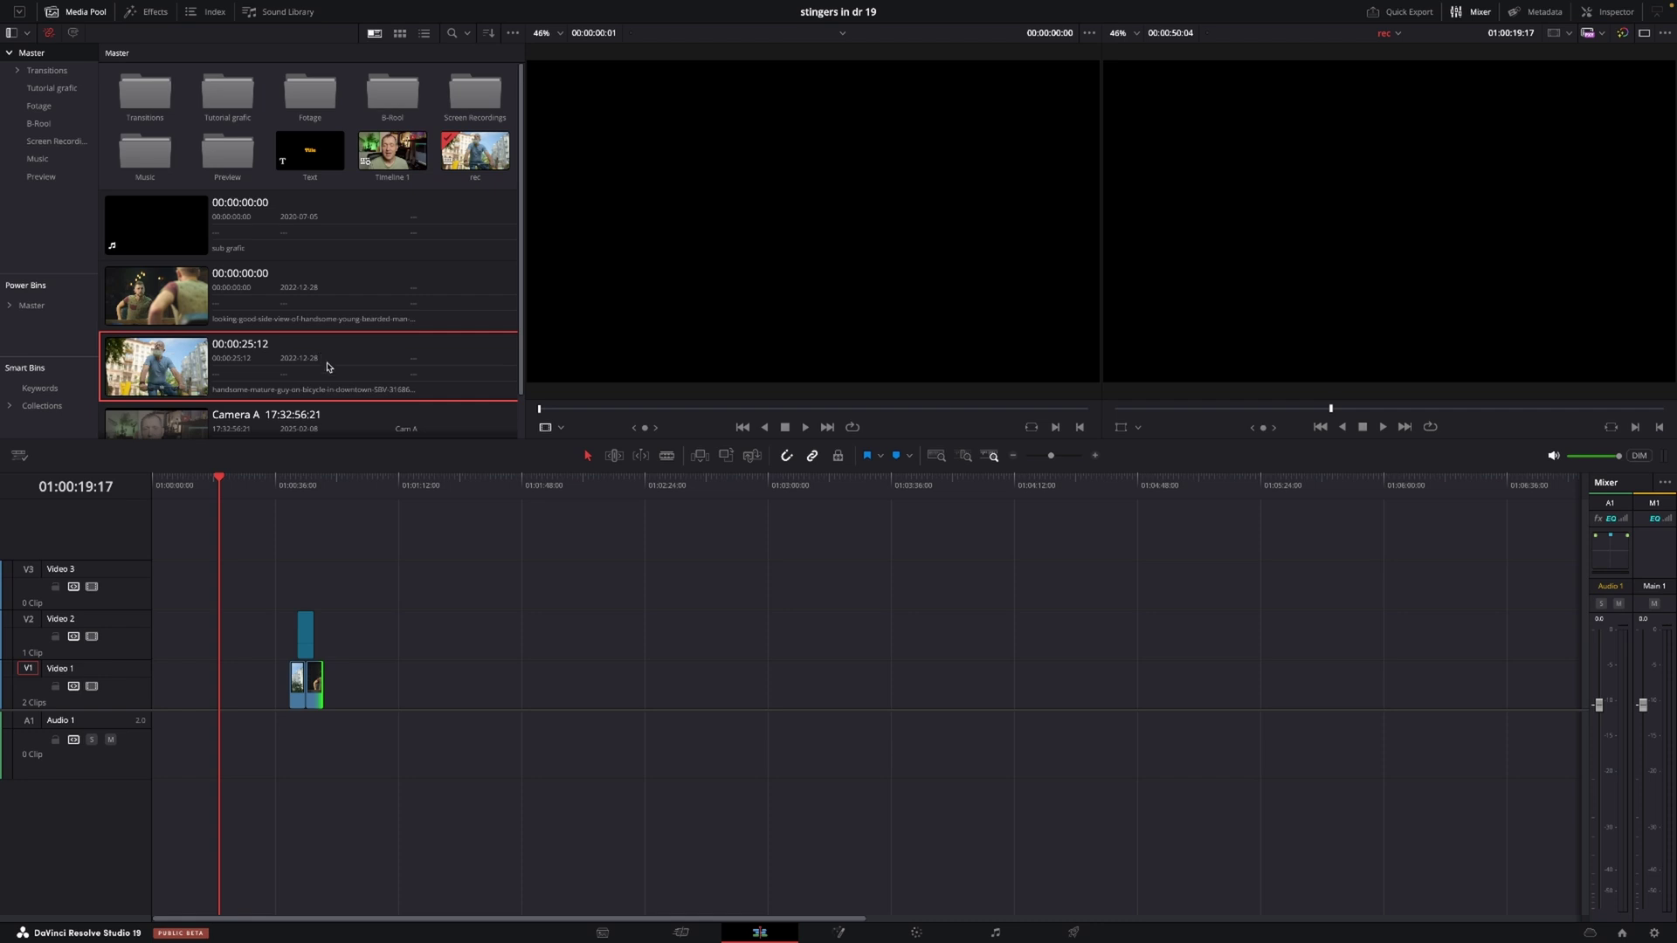
Place the 3DLogo Left Right stinger from Generators onto Video 1 after the existing clips
{"action": "left_click", "coordinate": [157, 14]}
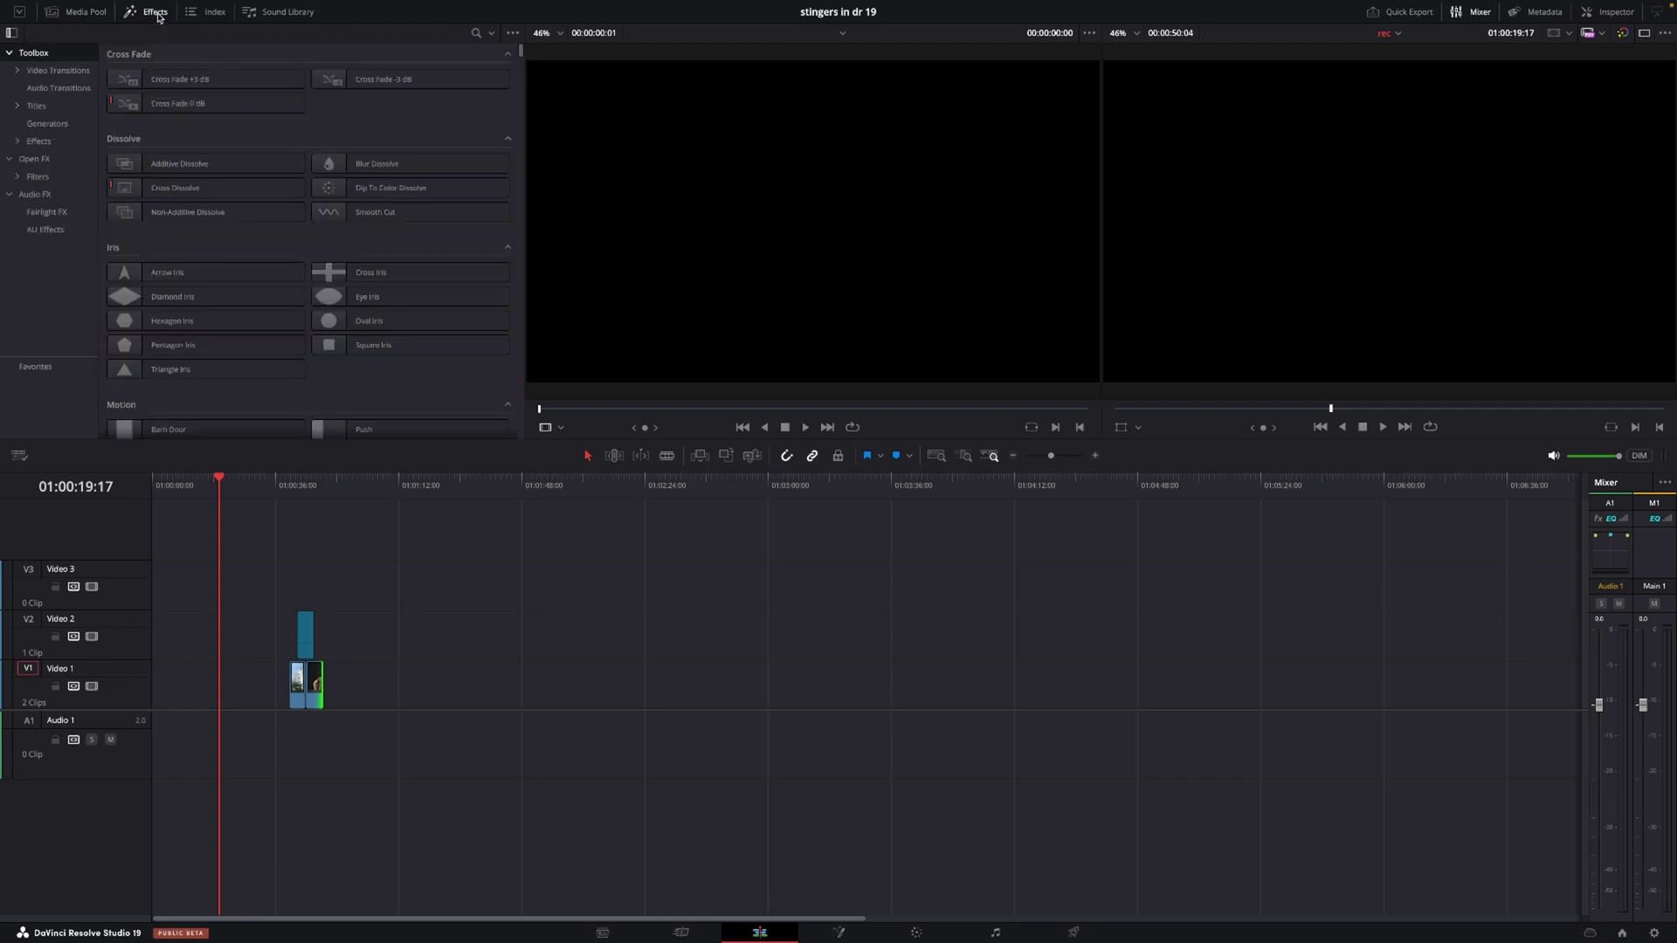
{"action": "left_click", "coordinate": [51, 125]}
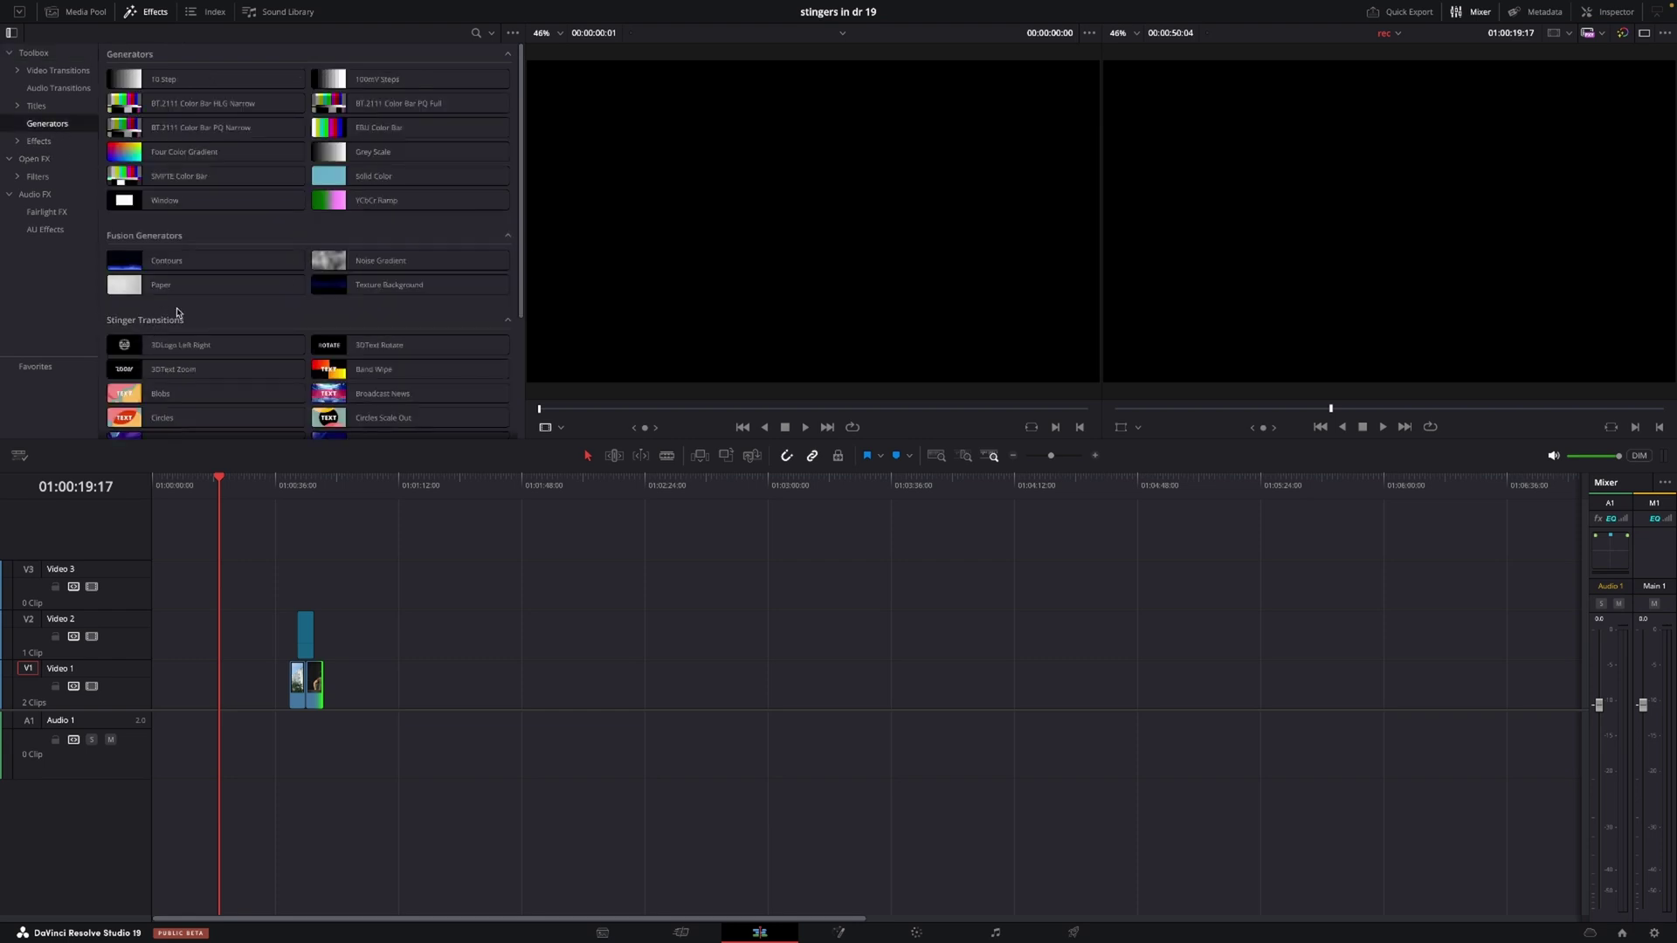
{"action": "mouse_move", "coordinate": [142, 345]}
{"action": "left_click_drag", "start_coordinate": [143, 345], "coordinate": [486, 686]}
Preview the 3DLogo Left Right stinger from its start and select its clip
{"action": "left_click", "coordinate": [489, 502]}
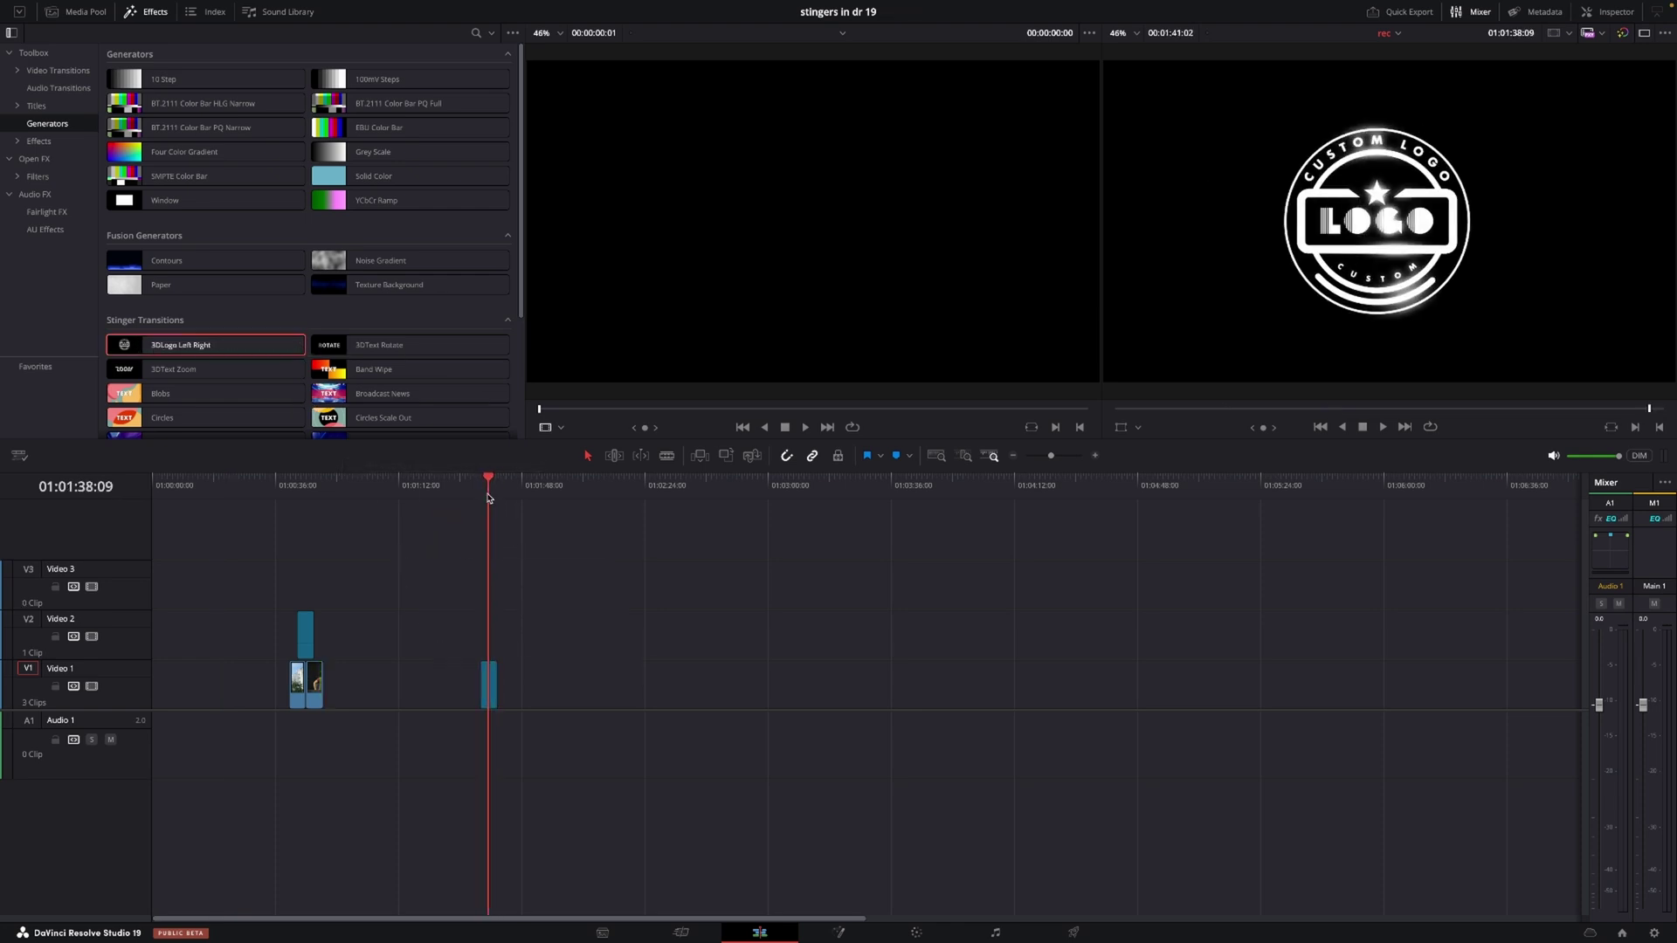
{"action": "key", "text": "space"}
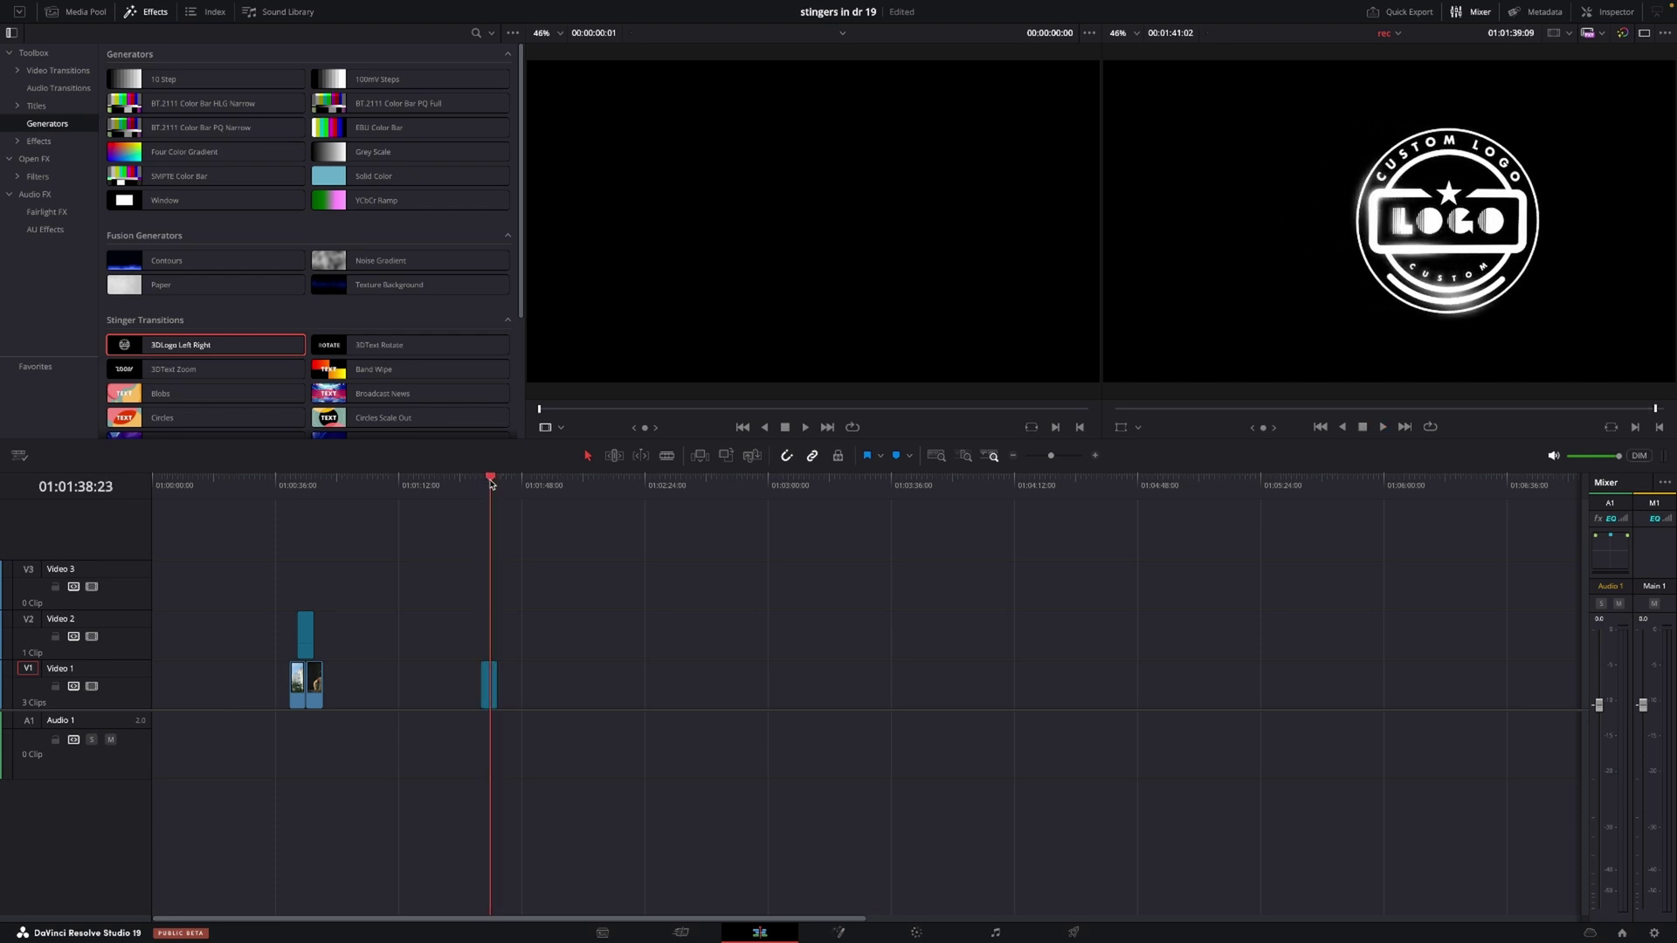
{"action": "left_click", "coordinate": [480, 491]}
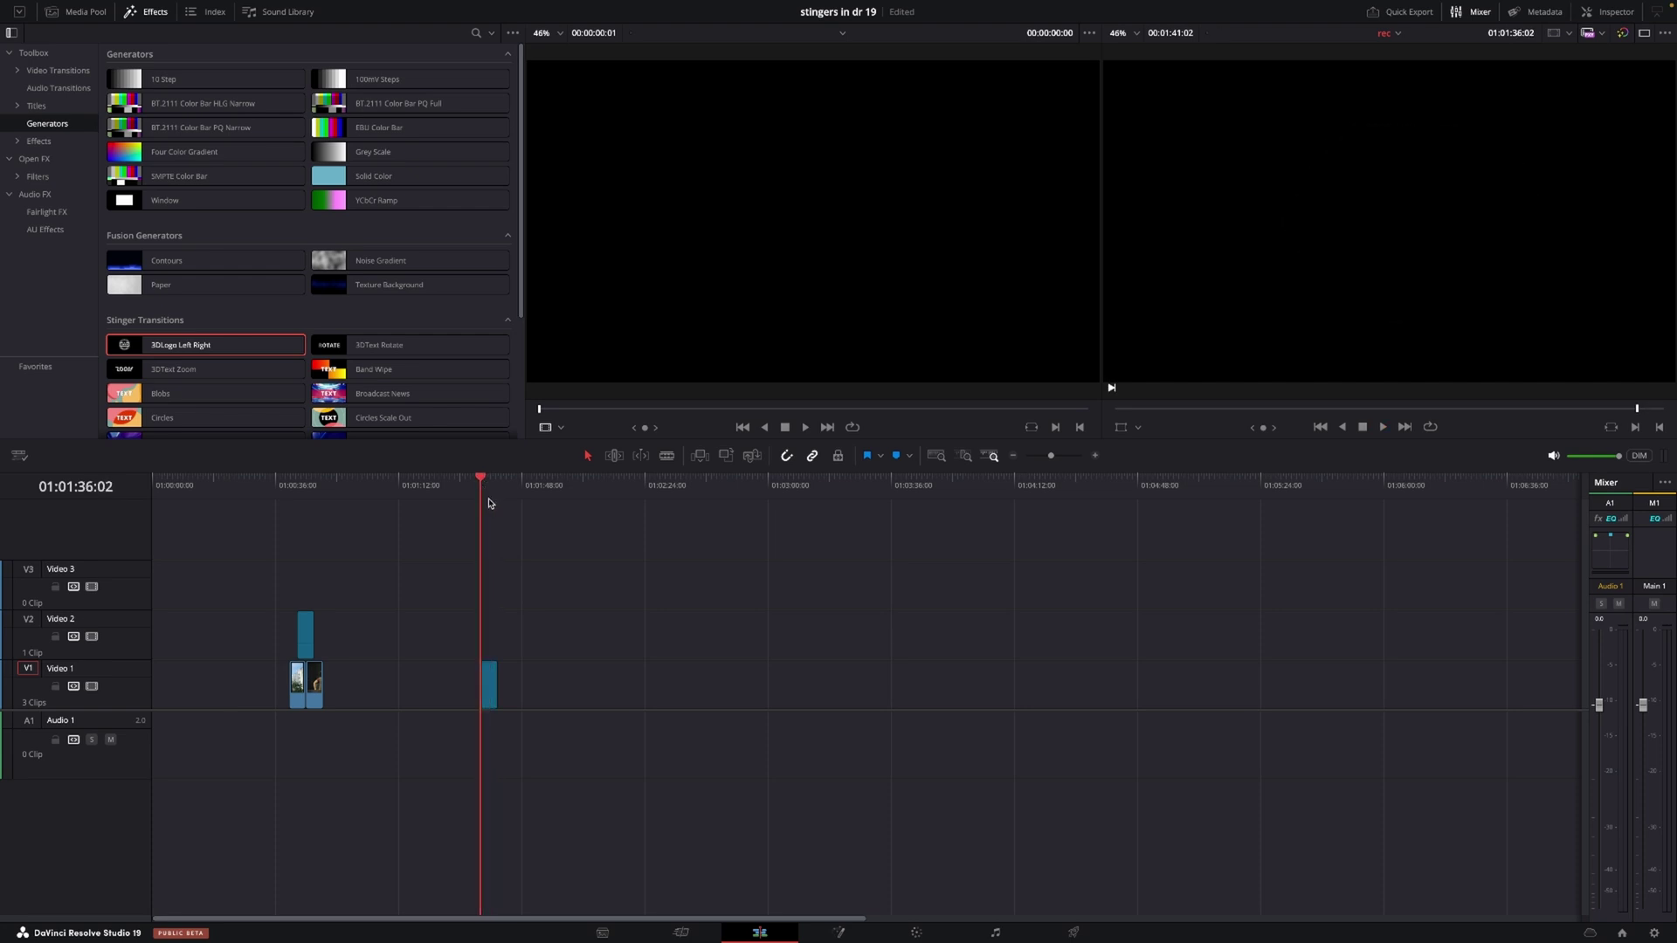
{"action": "left_click", "coordinate": [494, 684]}
Set the stinger's Image File to guild.png in the Inspector
{"action": "left_click", "coordinate": [1607, 12]}
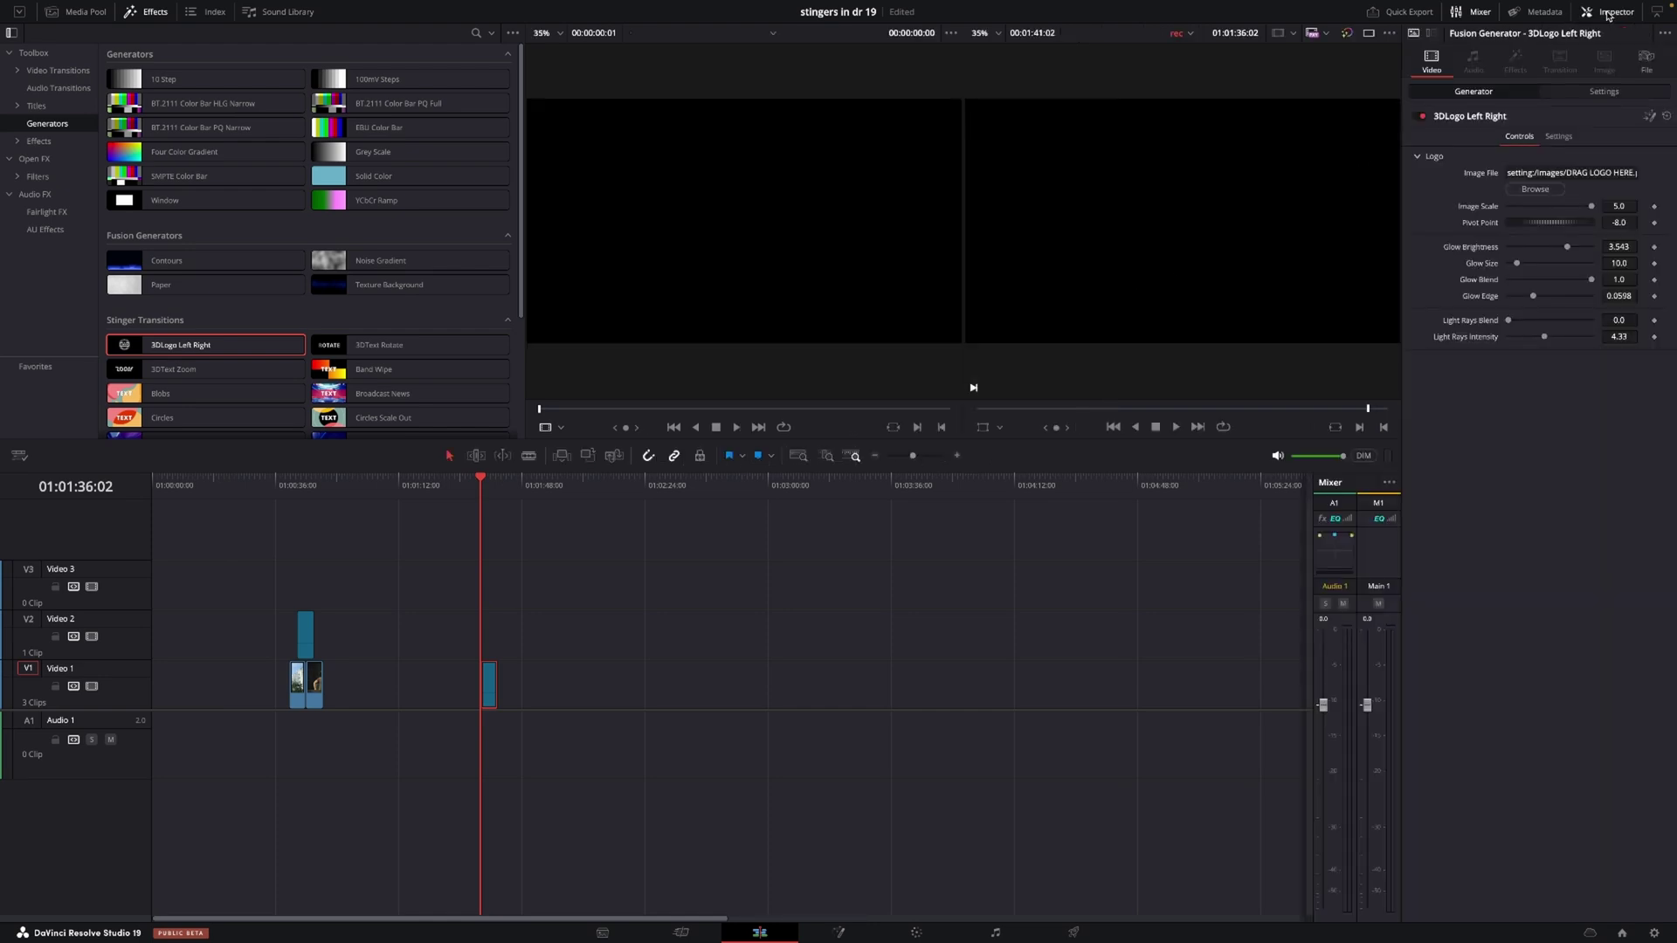
{"action": "left_click", "coordinate": [1535, 190]}
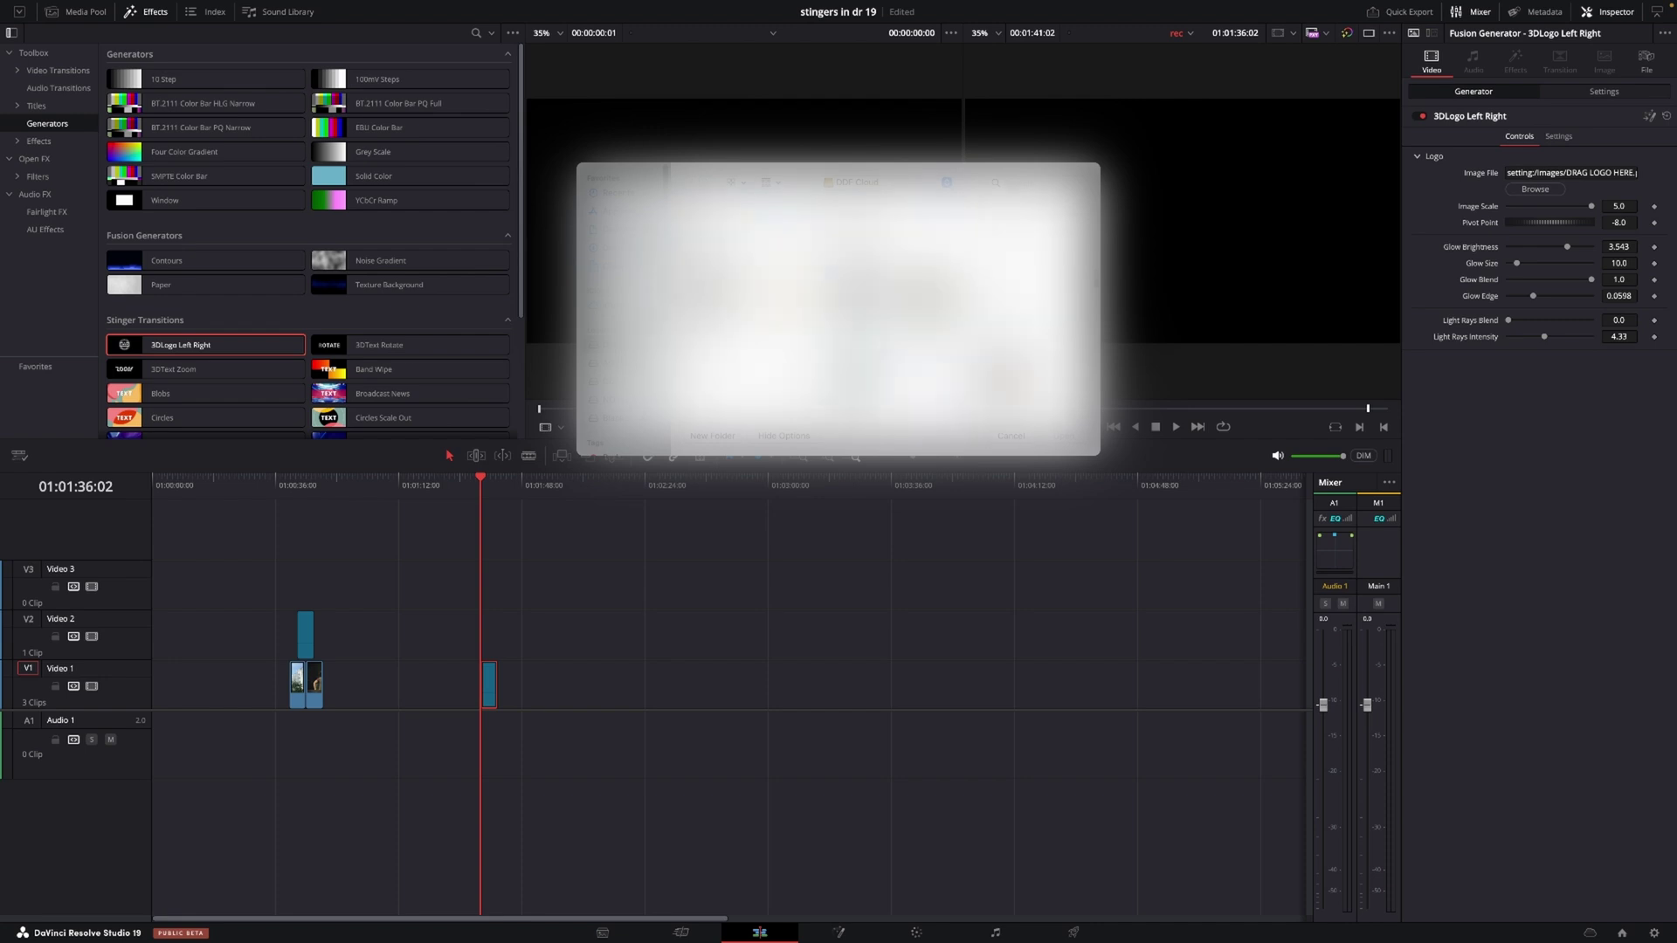
{"action": "left_click", "coordinate": [781, 271]}
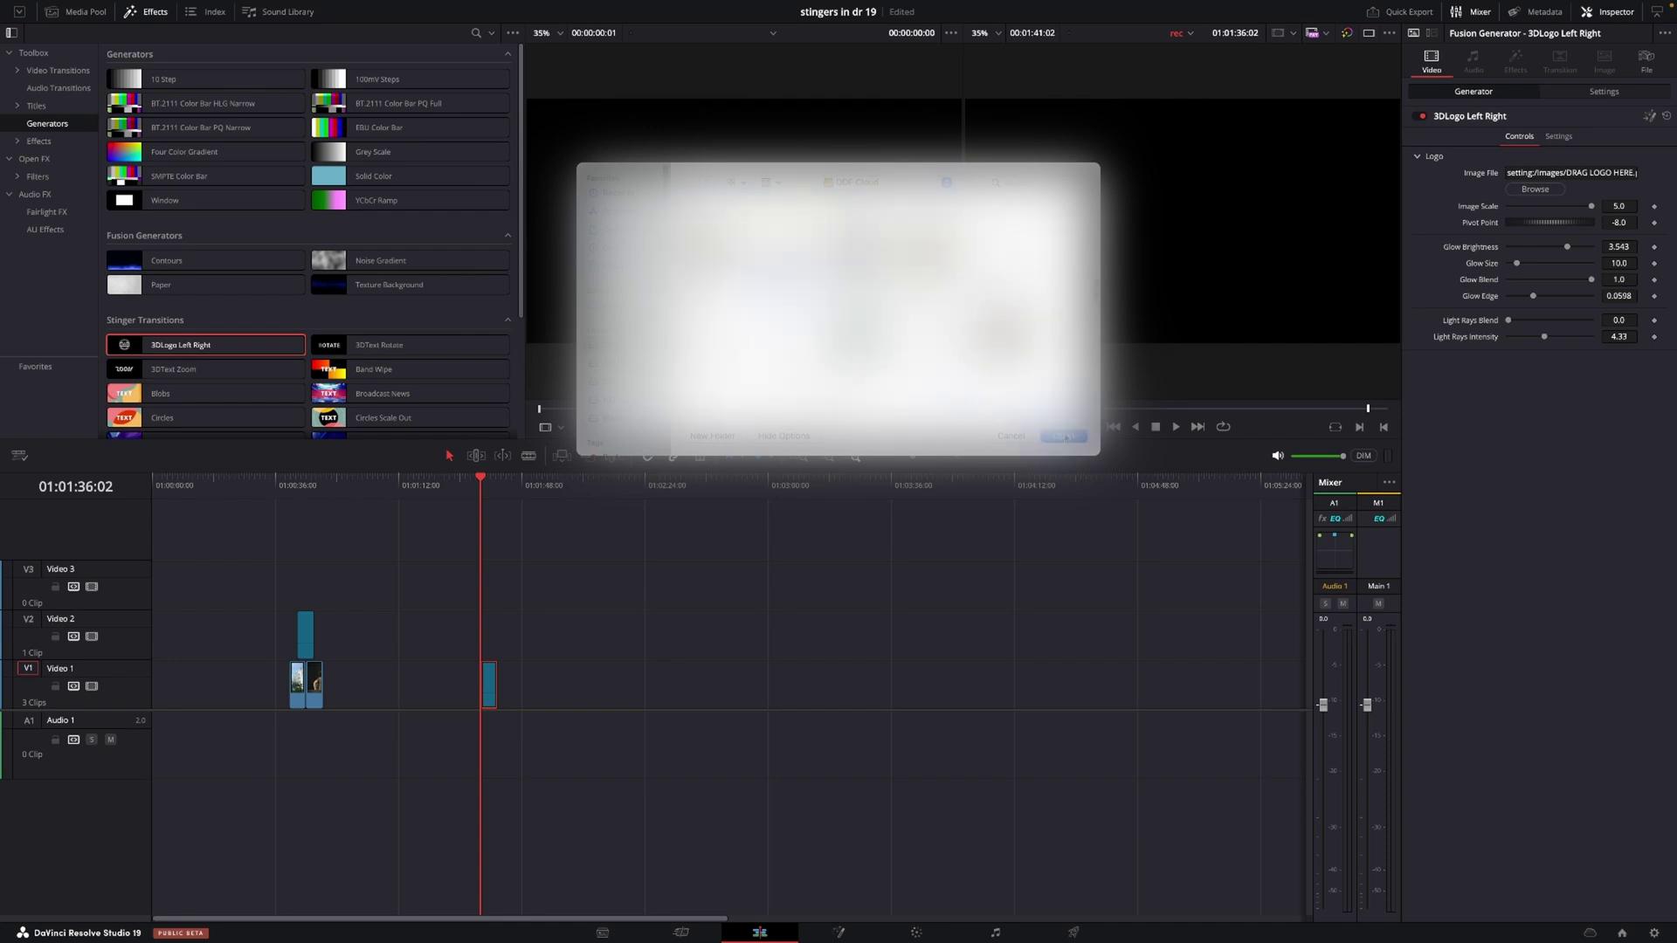
{"action": "left_click", "coordinate": [1066, 436]}
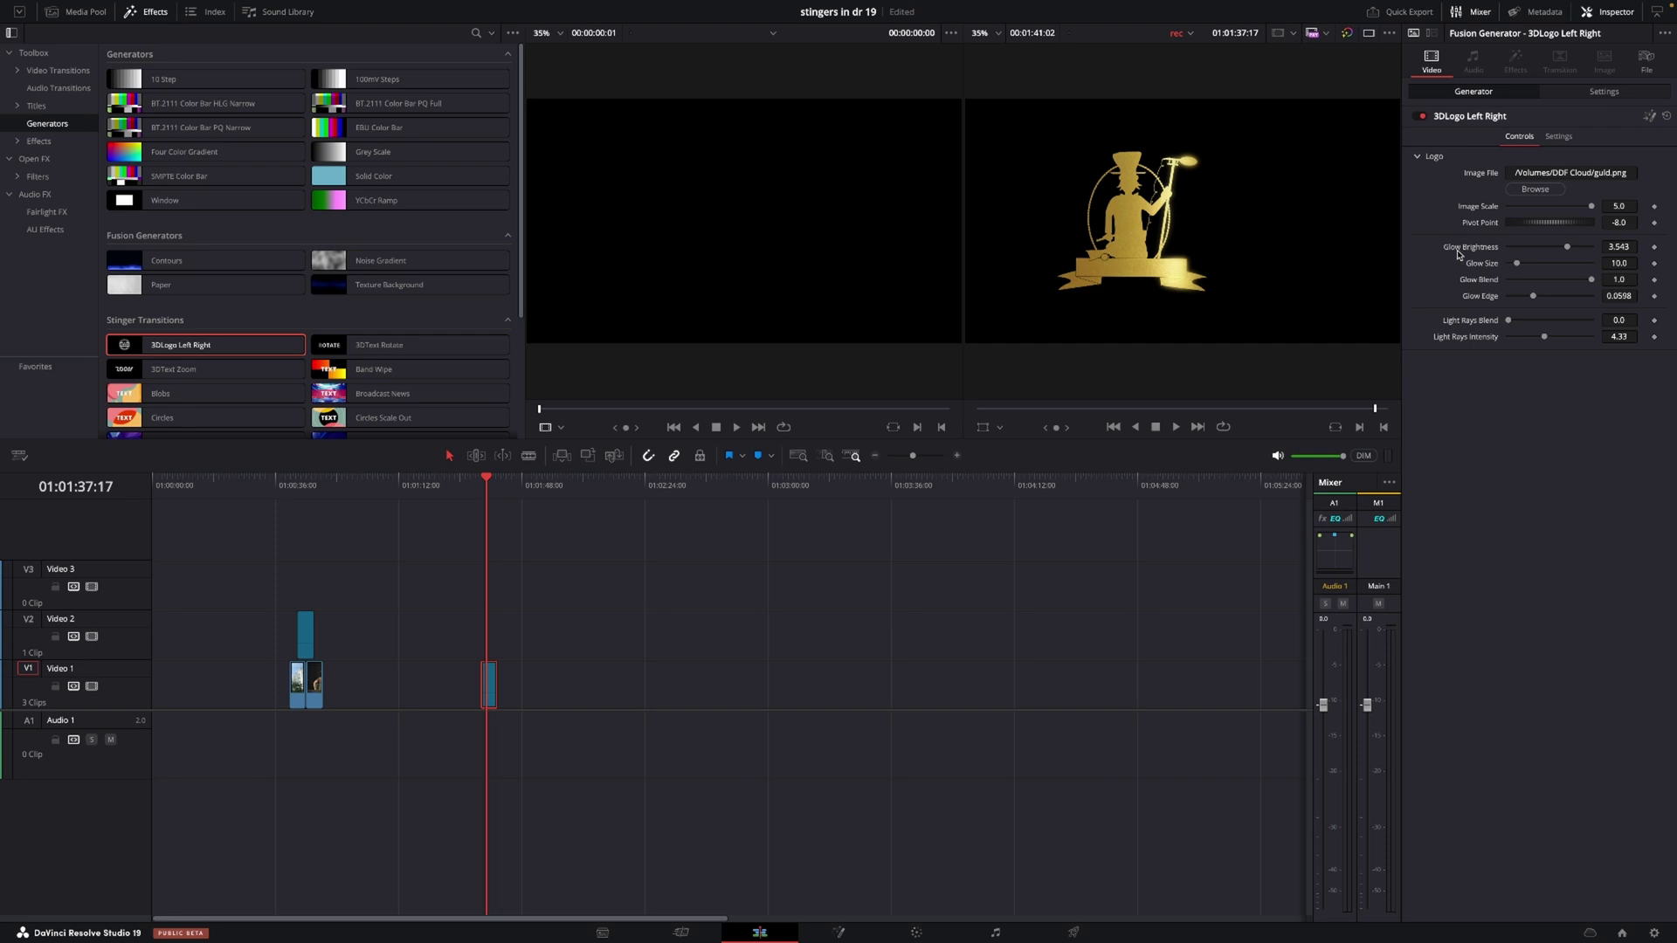
Lower glow brightness and Glow Blend to 0.685, then raise Light Rays to Blend 0.63, Intensity 6.85
{"action": "left_click_drag", "start_coordinate": [1569, 249], "coordinate": [1526, 265]}
{"action": "left_click_drag", "start_coordinate": [1593, 280], "coordinate": [1509, 298]}
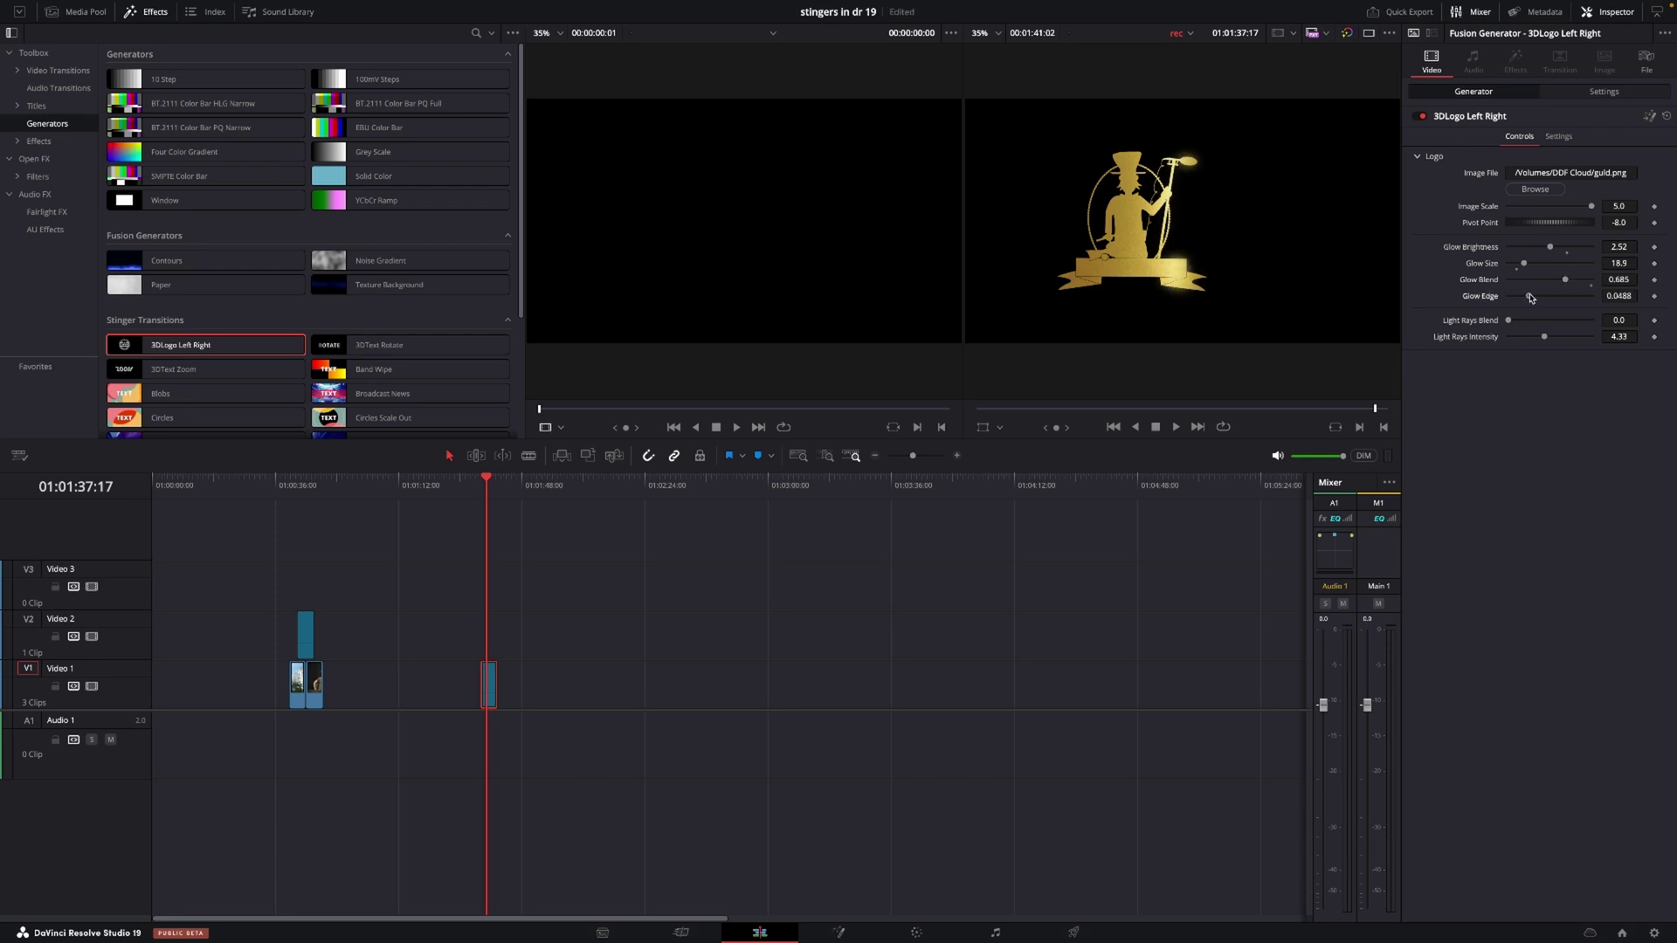
{"action": "key", "text": "space"}
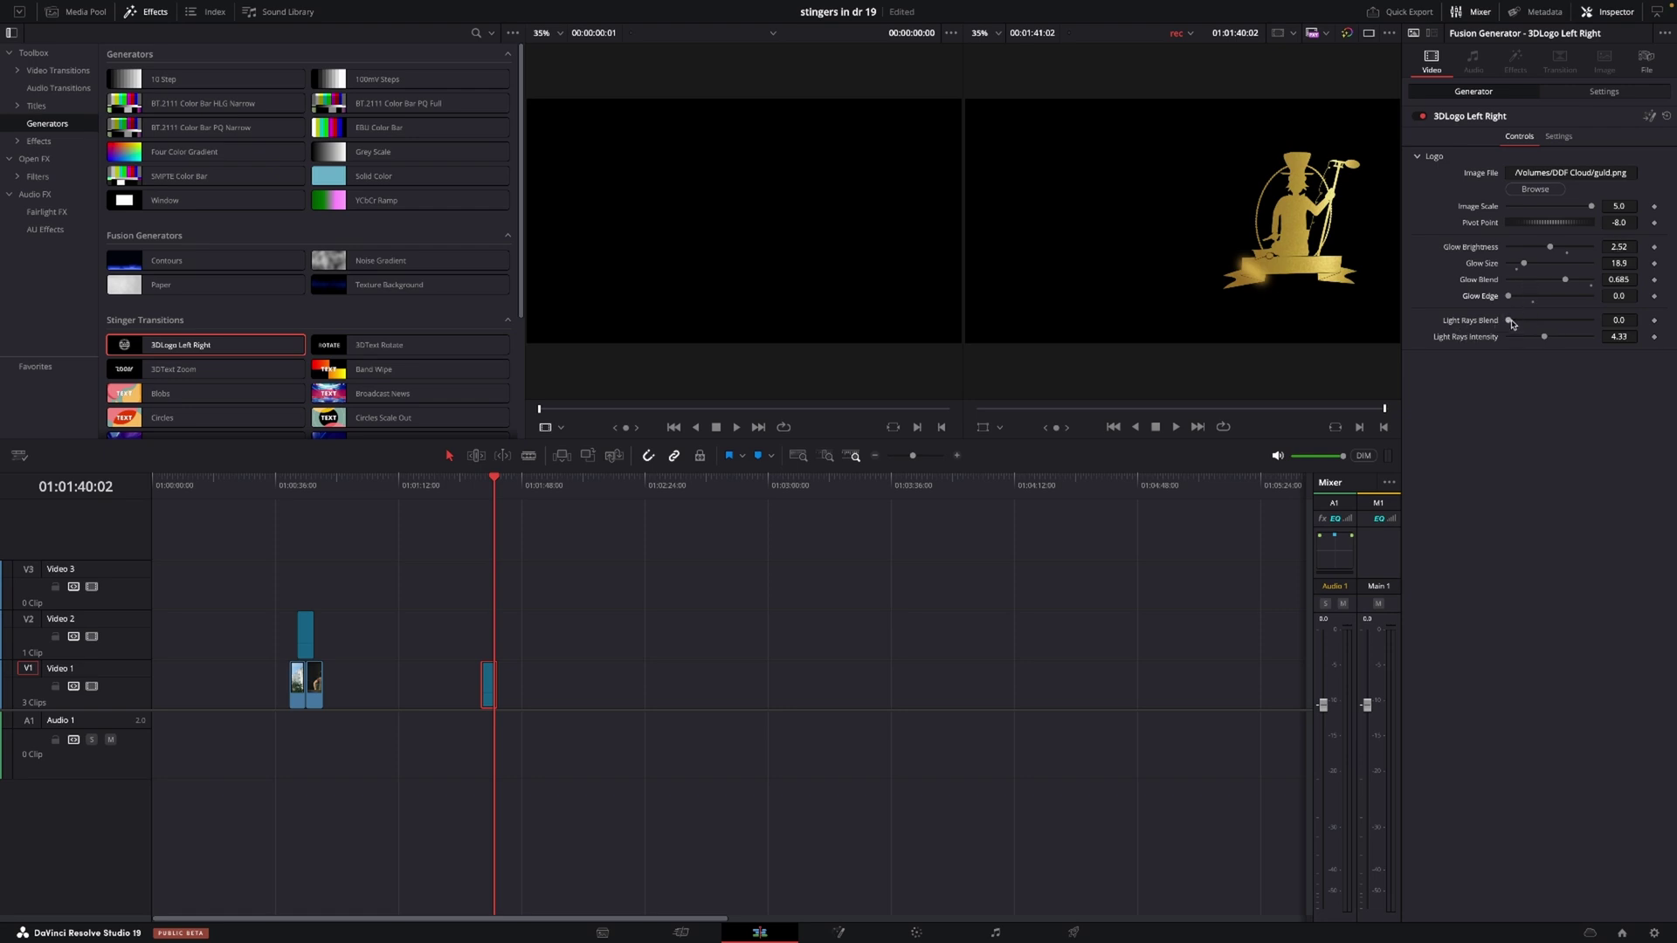
{"action": "left_click_drag", "start_coordinate": [1512, 323], "coordinate": [1564, 325]}
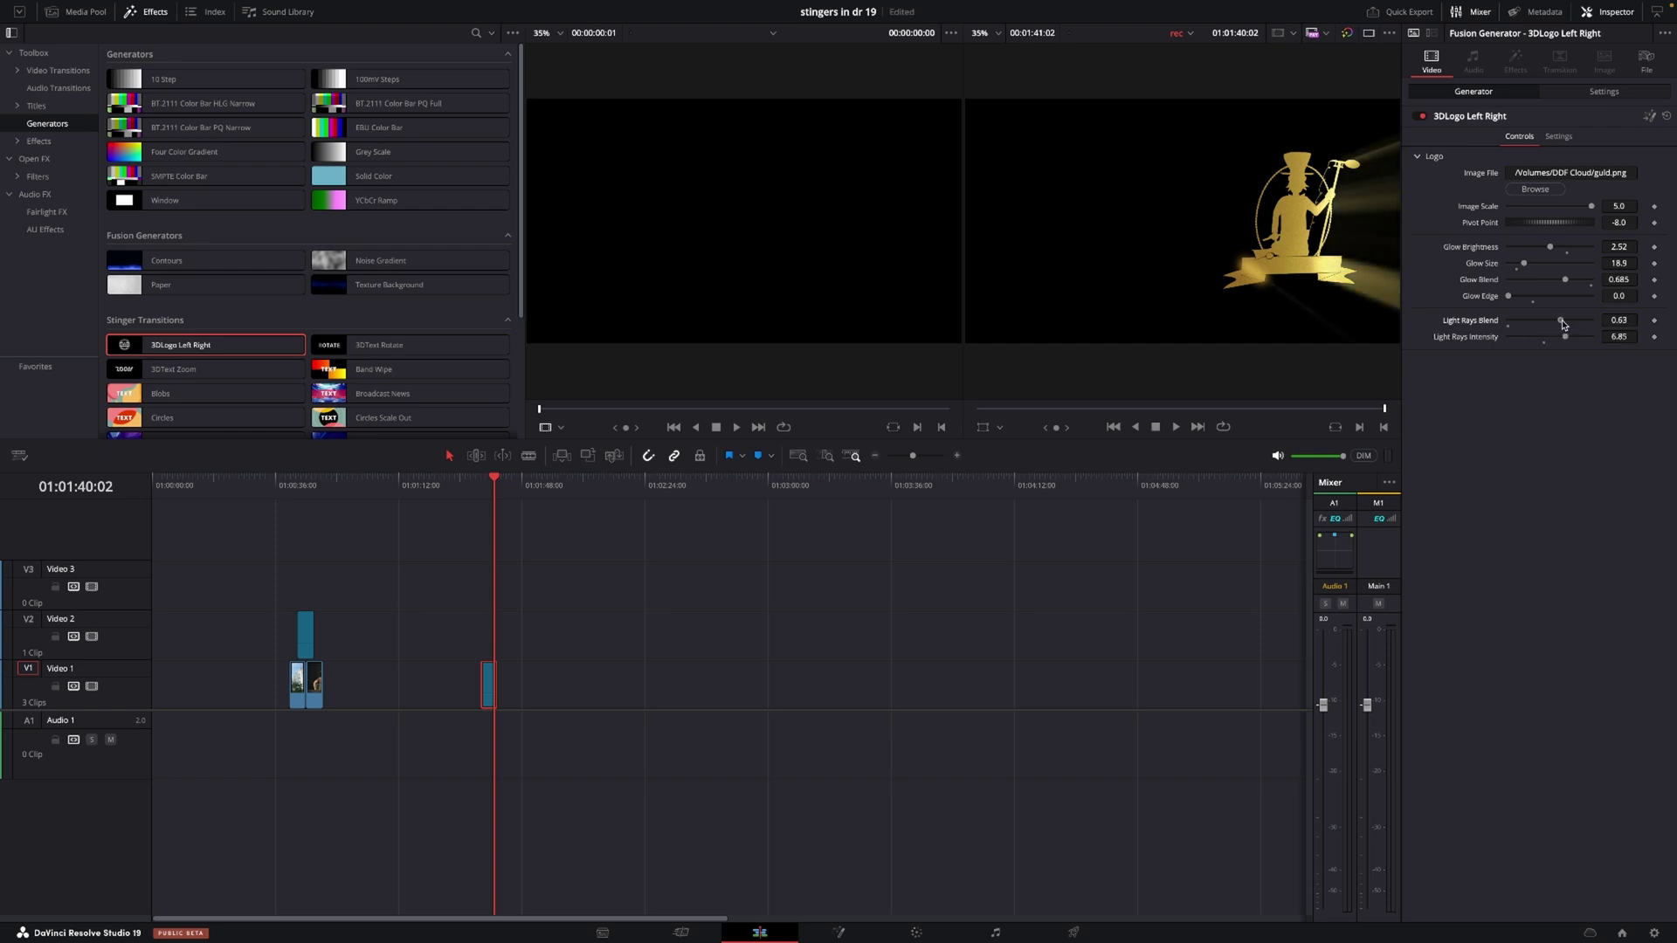
{"action": "left_click_drag", "start_coordinate": [492, 488], "coordinate": [479, 488]}
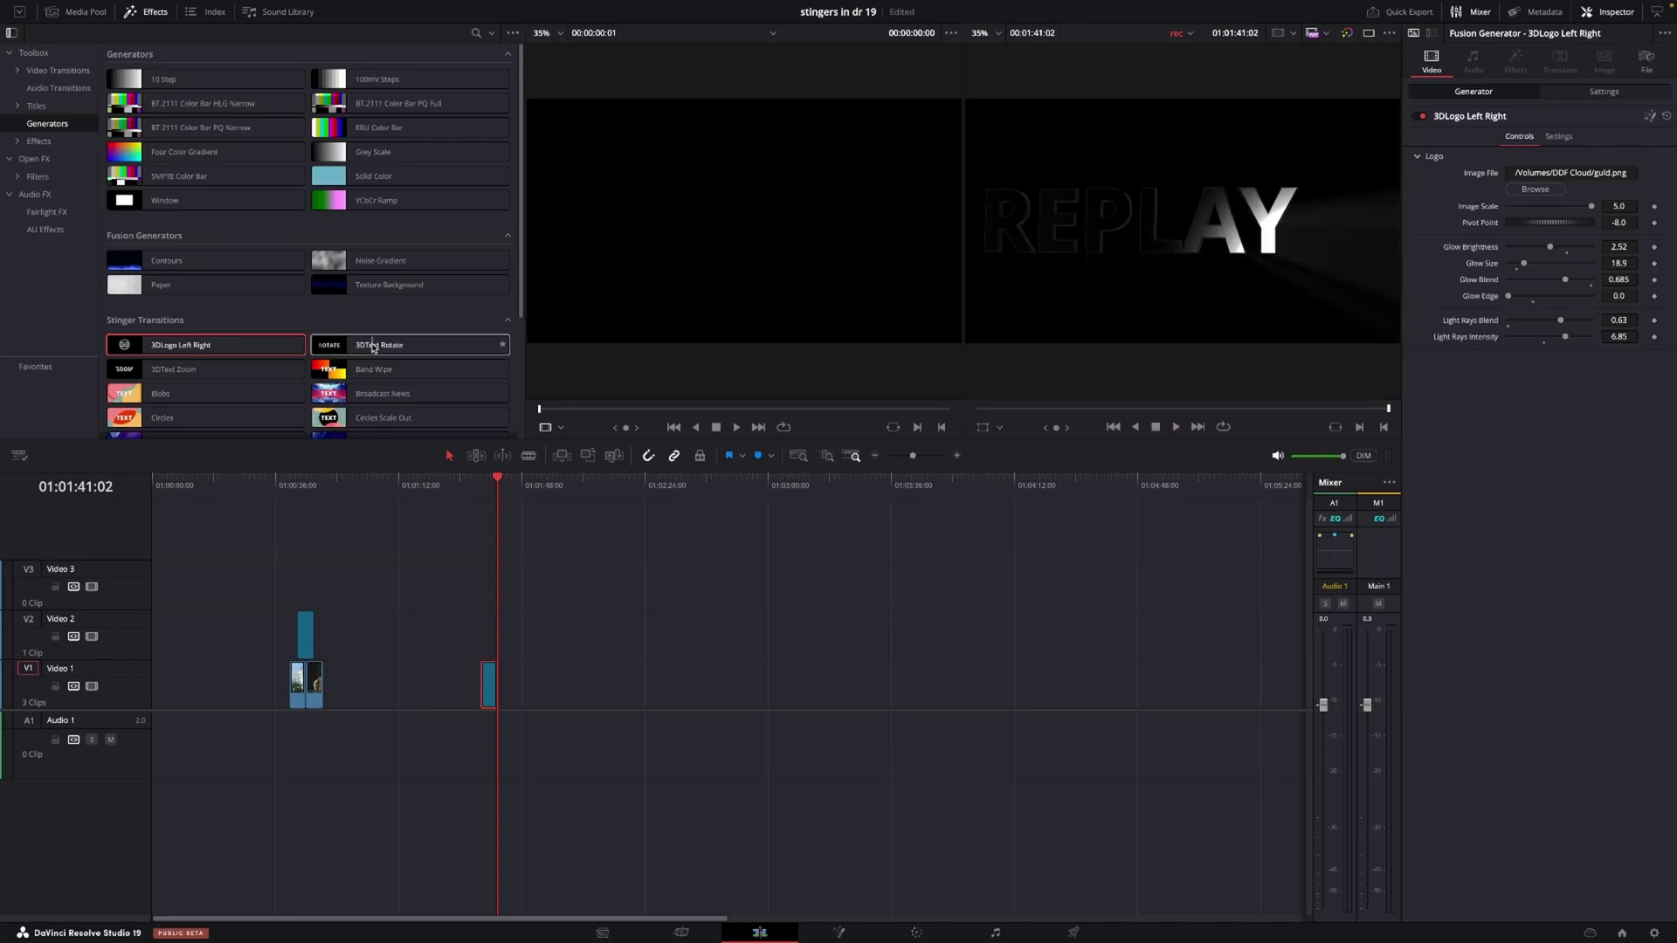
Drop the 3DText Rotate REPLAY stinger onto Video 2 and preview it
{"action": "left_click_drag", "start_coordinate": [389, 345], "coordinate": [598, 628]}
{"action": "left_click", "coordinate": [593, 491]}
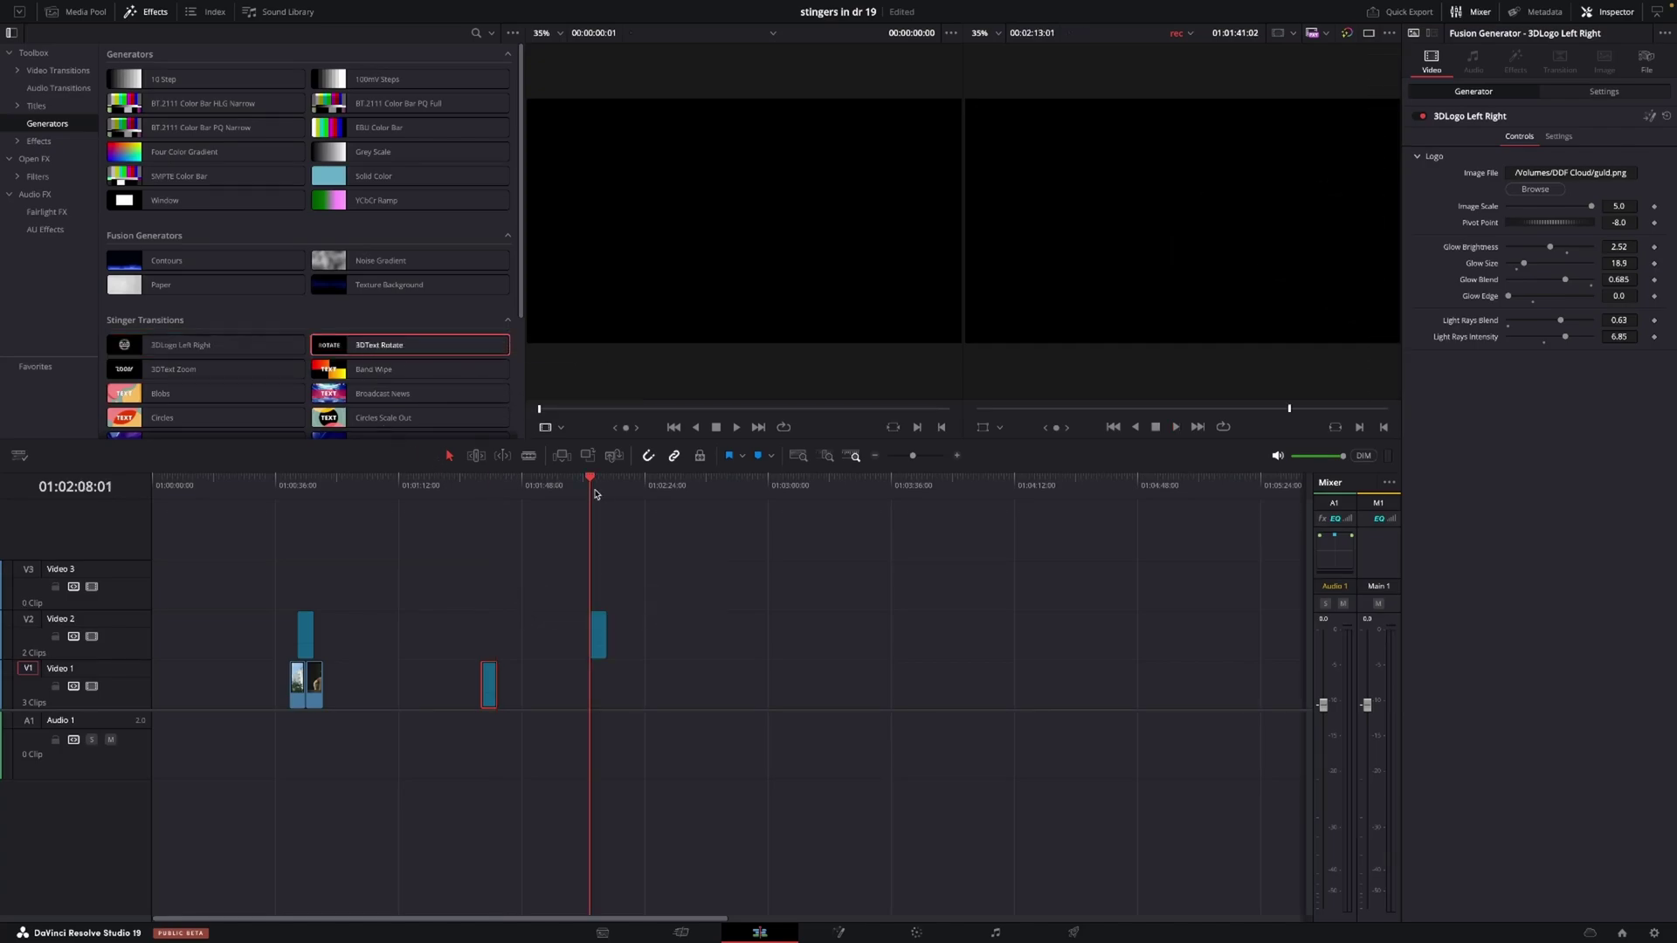
{"action": "key", "text": "space"}
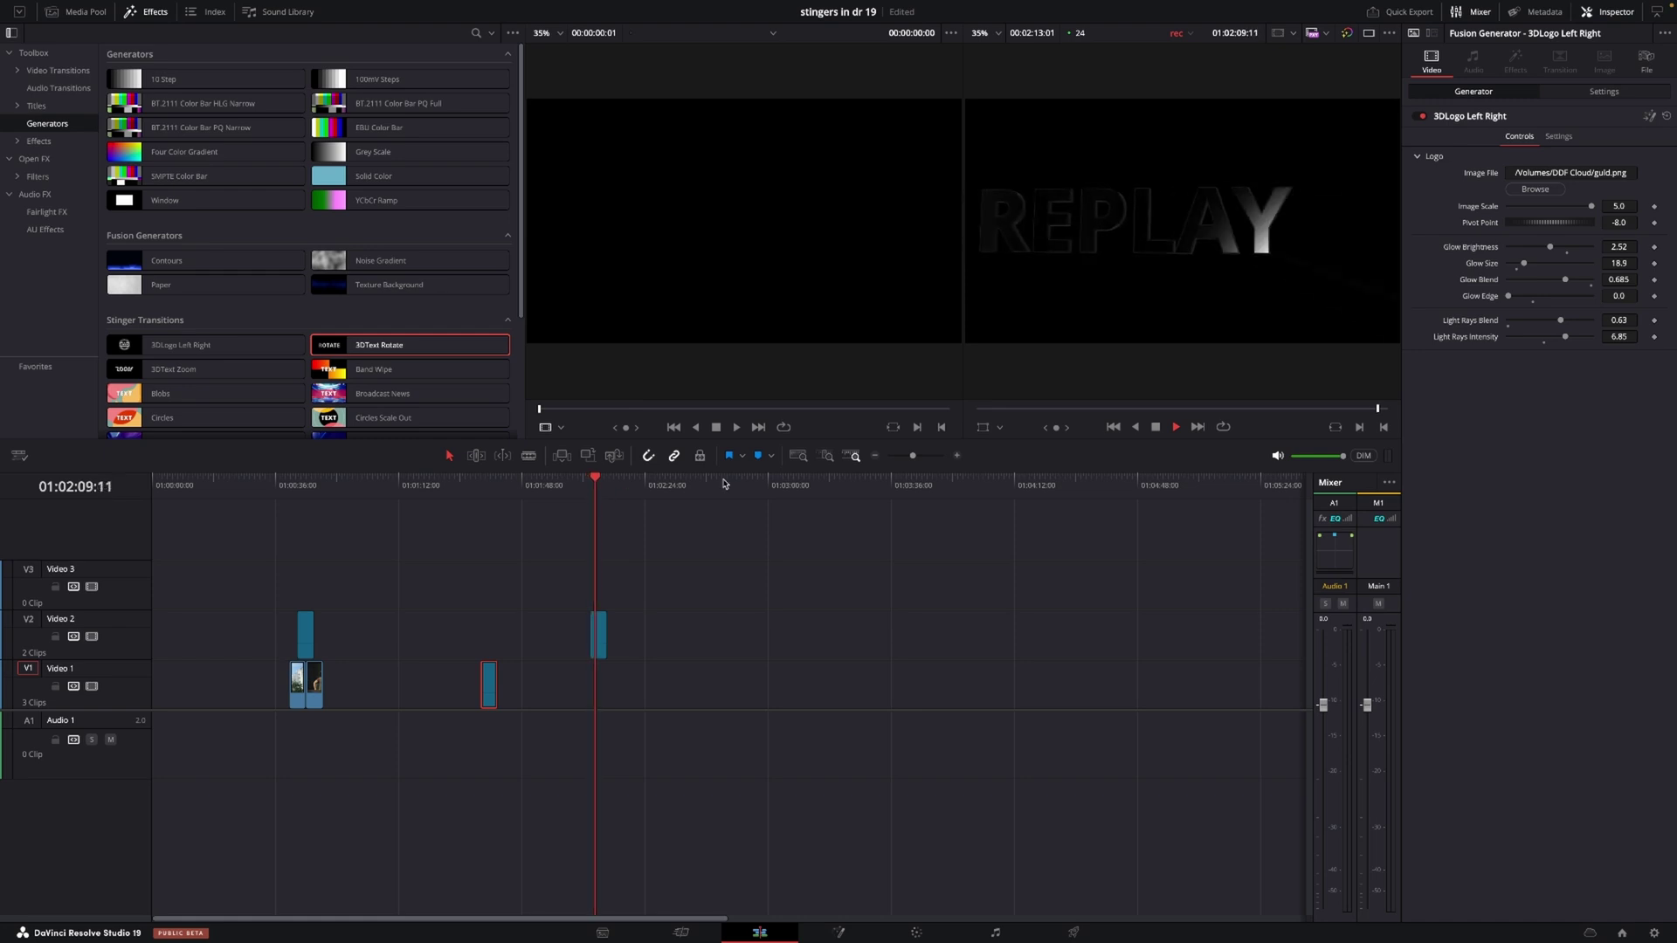
{"action": "key", "text": "space"}
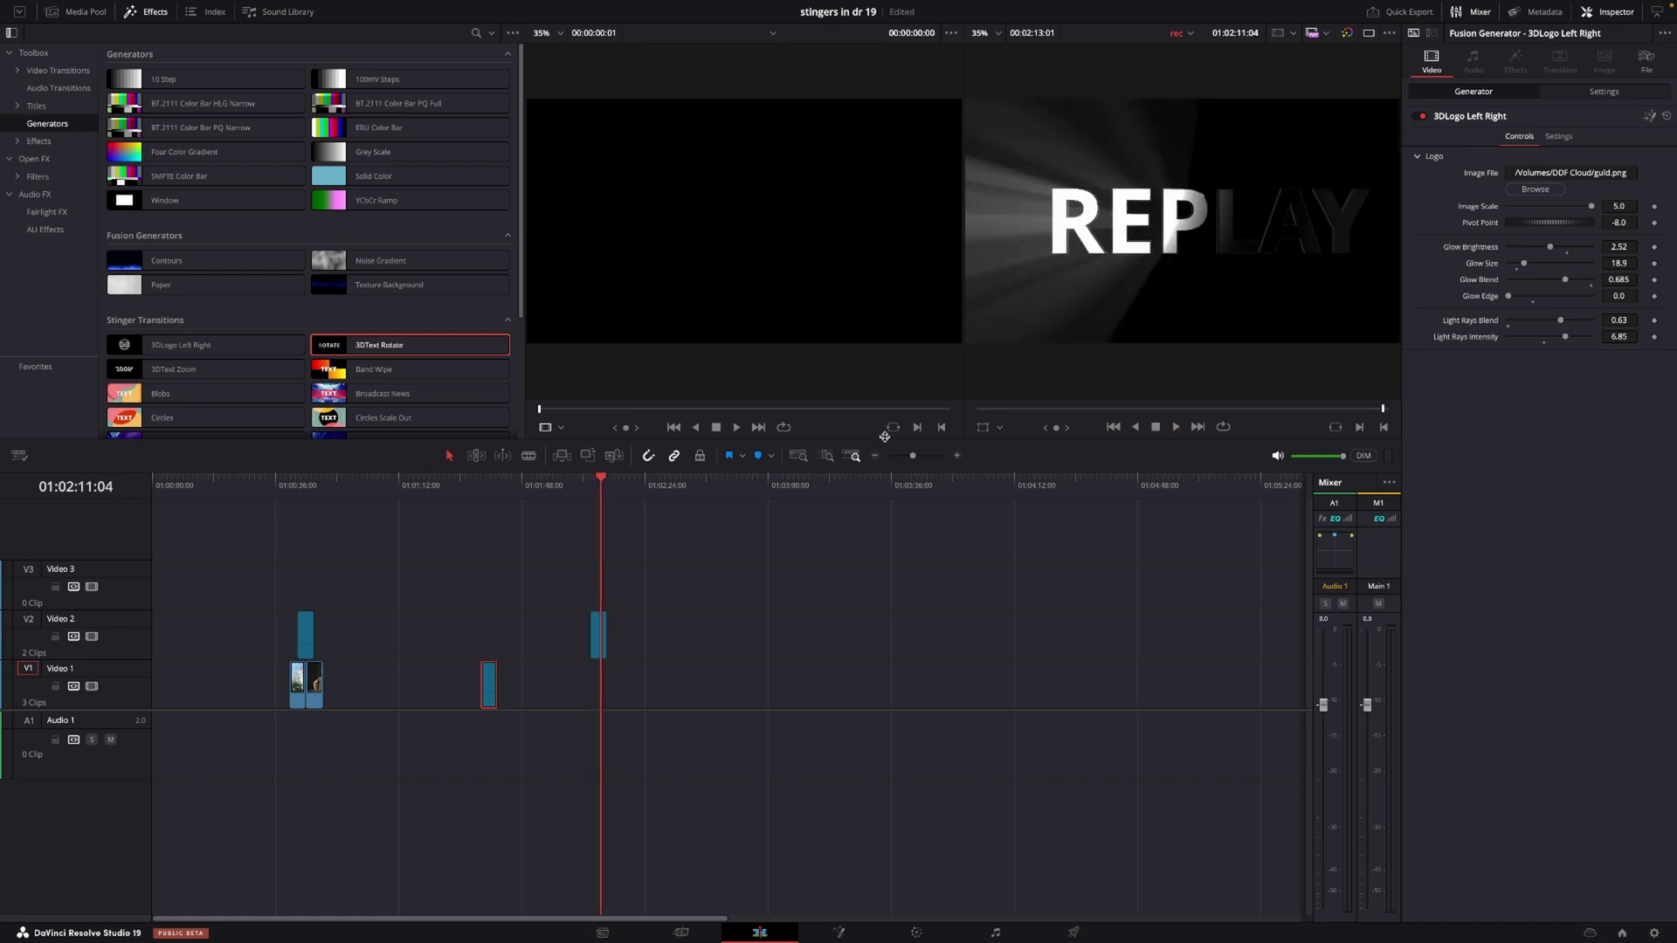
Try Top to Bottom rotation for REPLAY, then set it back to Left to Right
{"action": "left_click", "coordinate": [602, 635]}
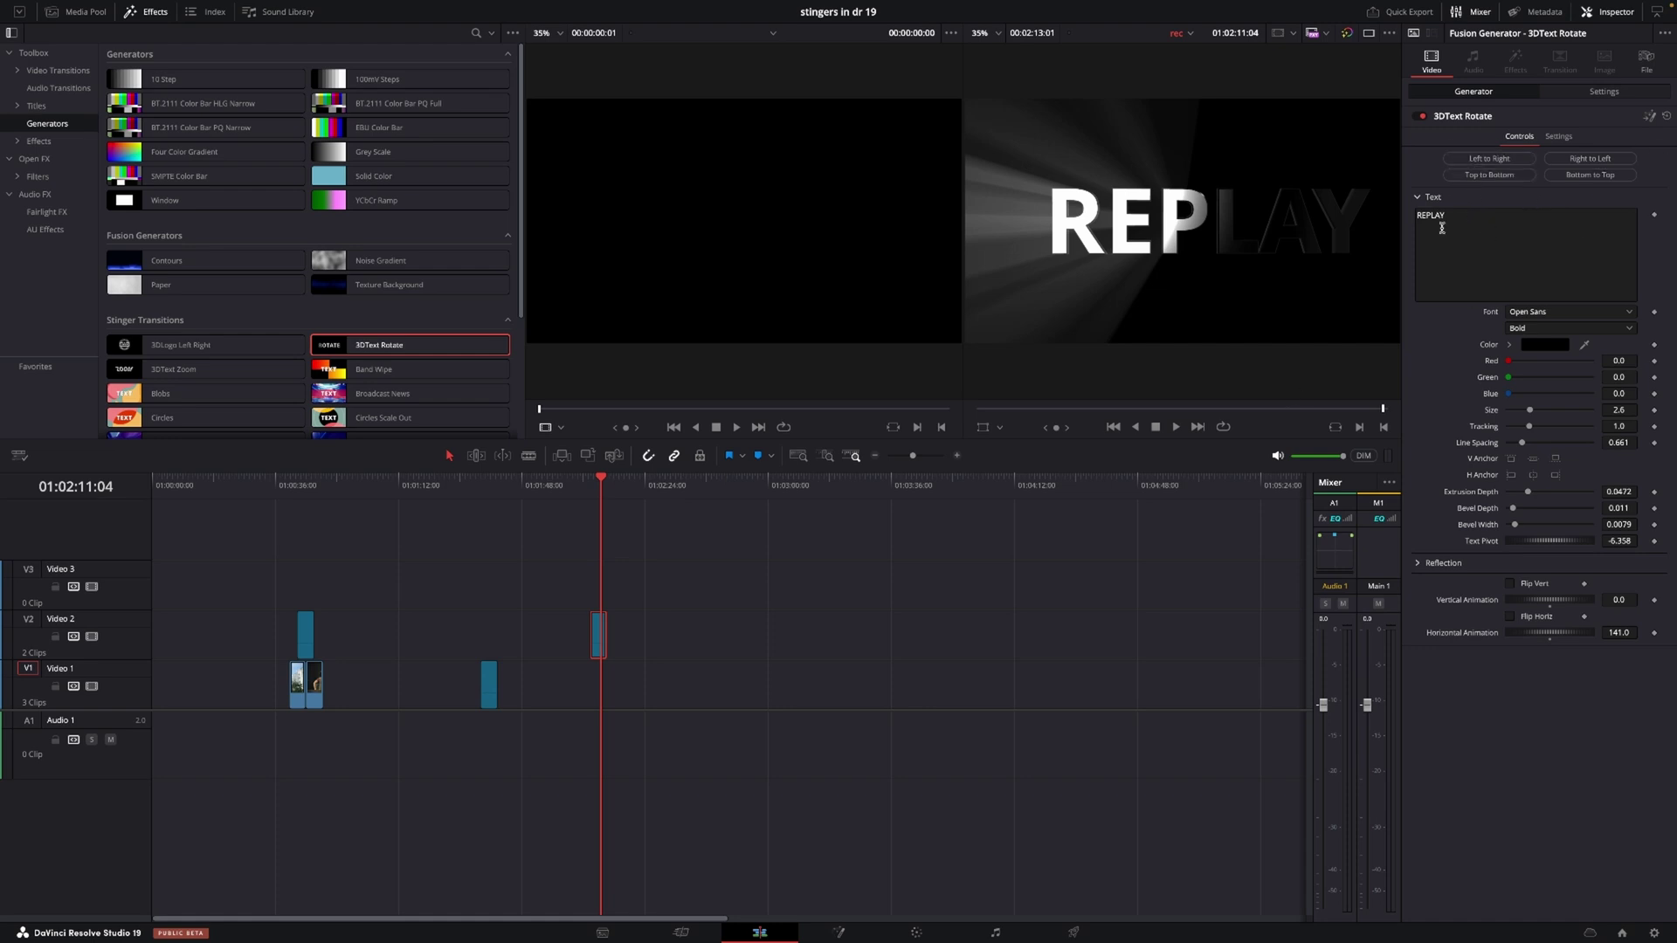
{"action": "left_click", "coordinate": [1475, 177]}
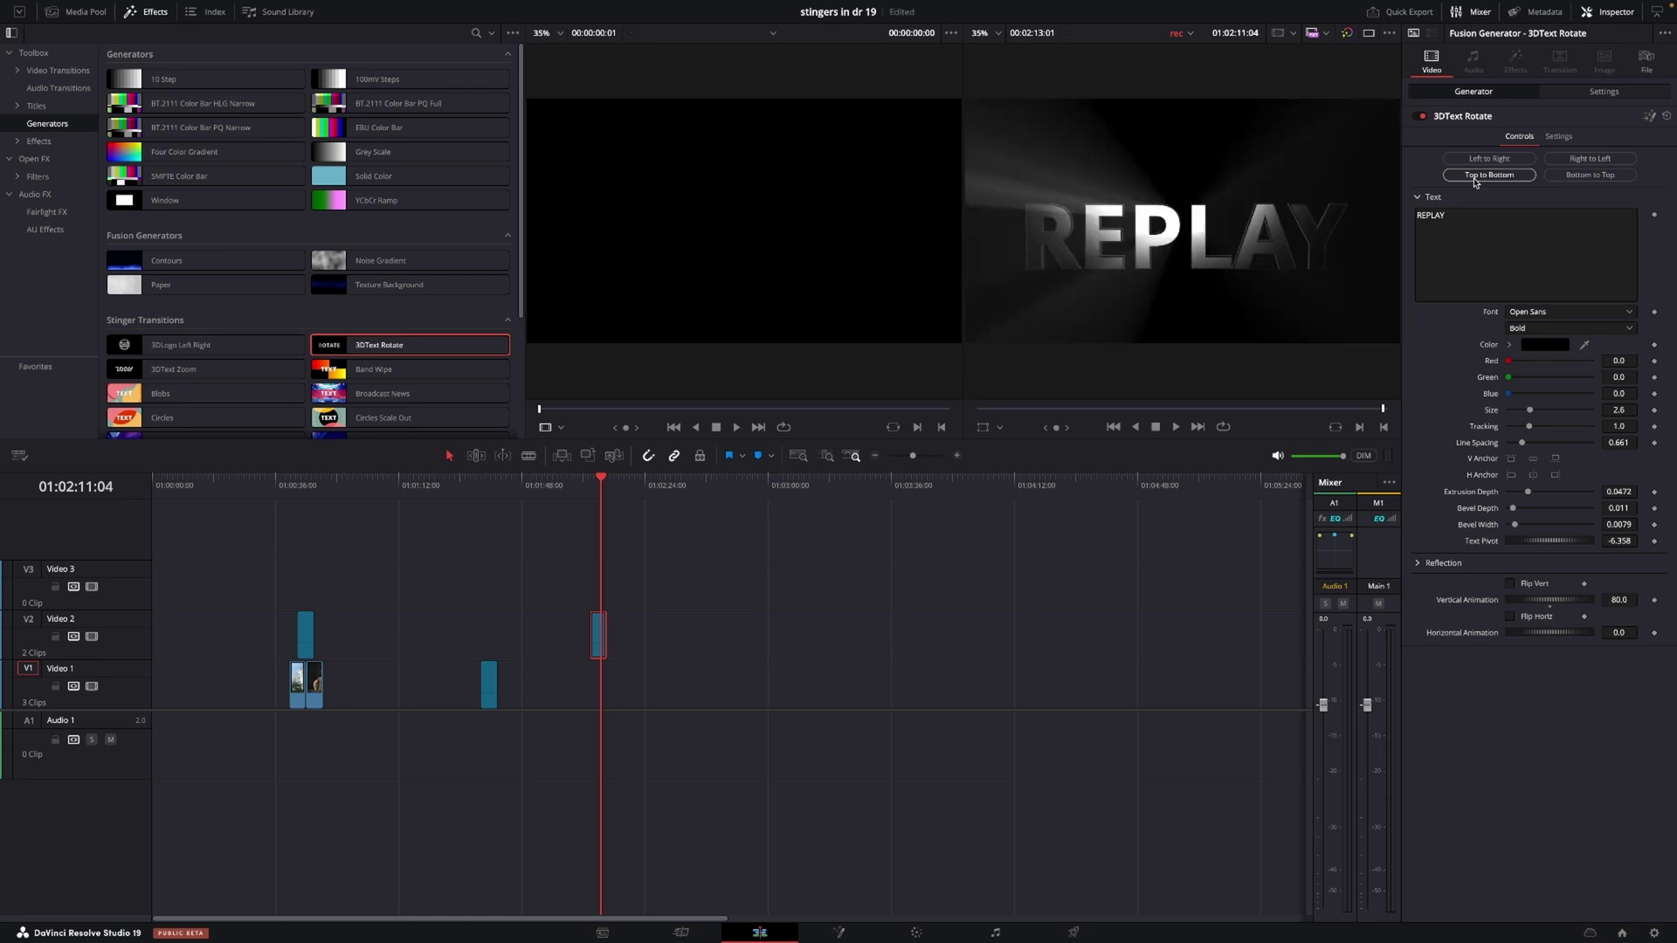
{"action": "left_click", "coordinate": [595, 481]}
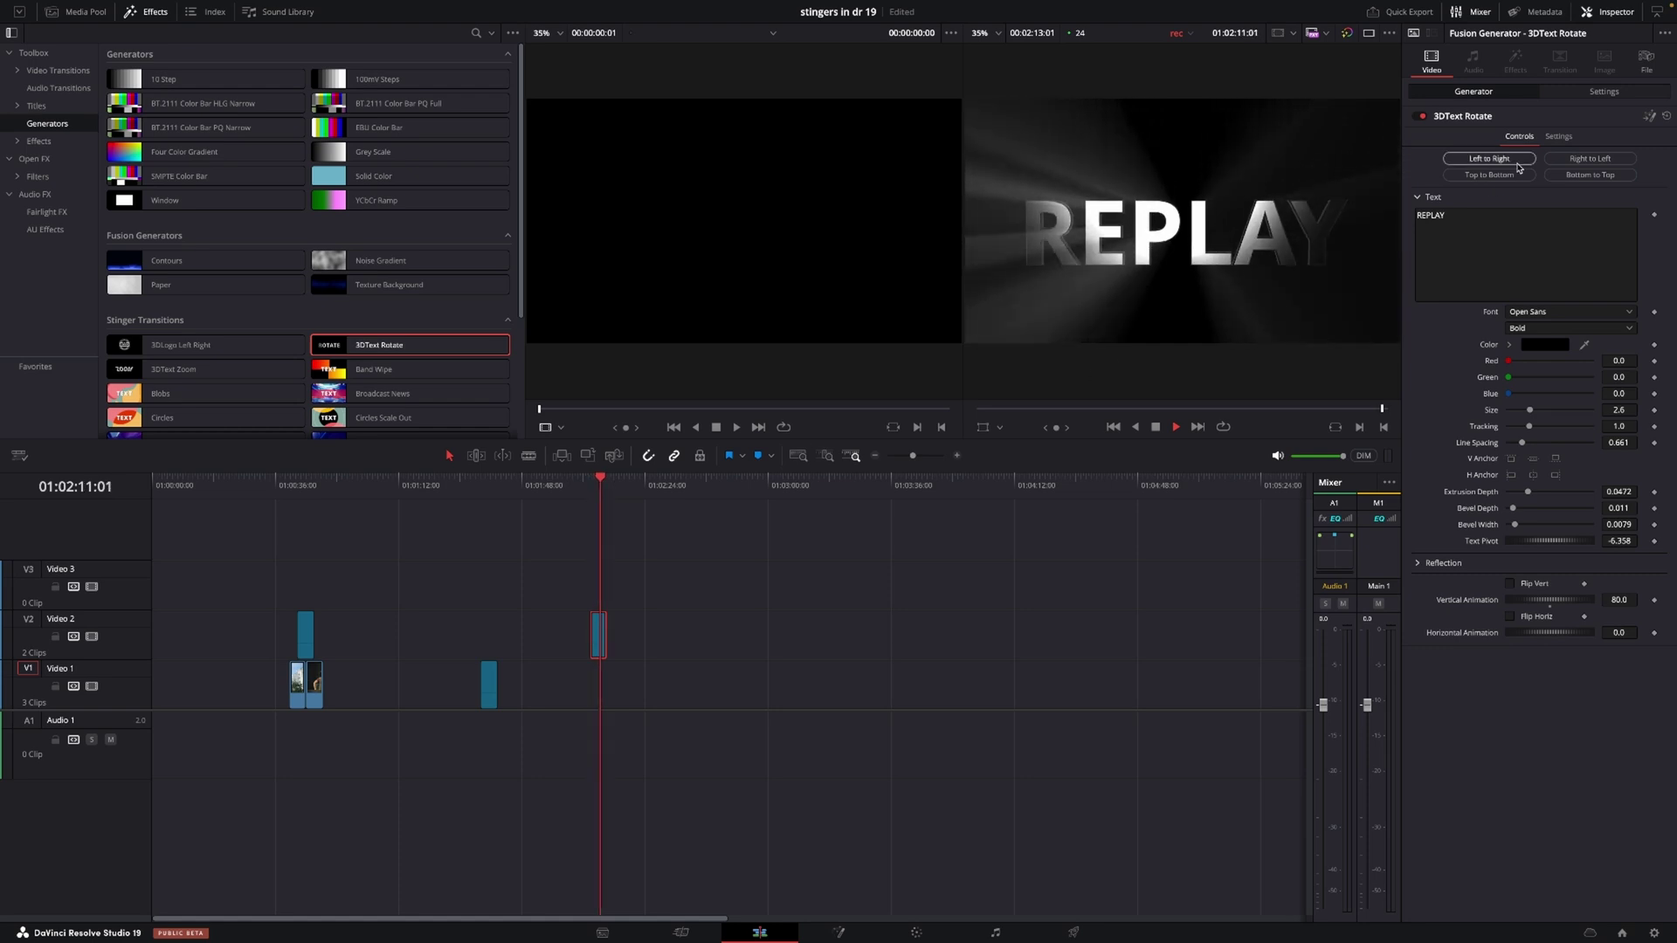
{"action": "key", "text": "space"}
{"action": "left_click", "coordinate": [1489, 158]}
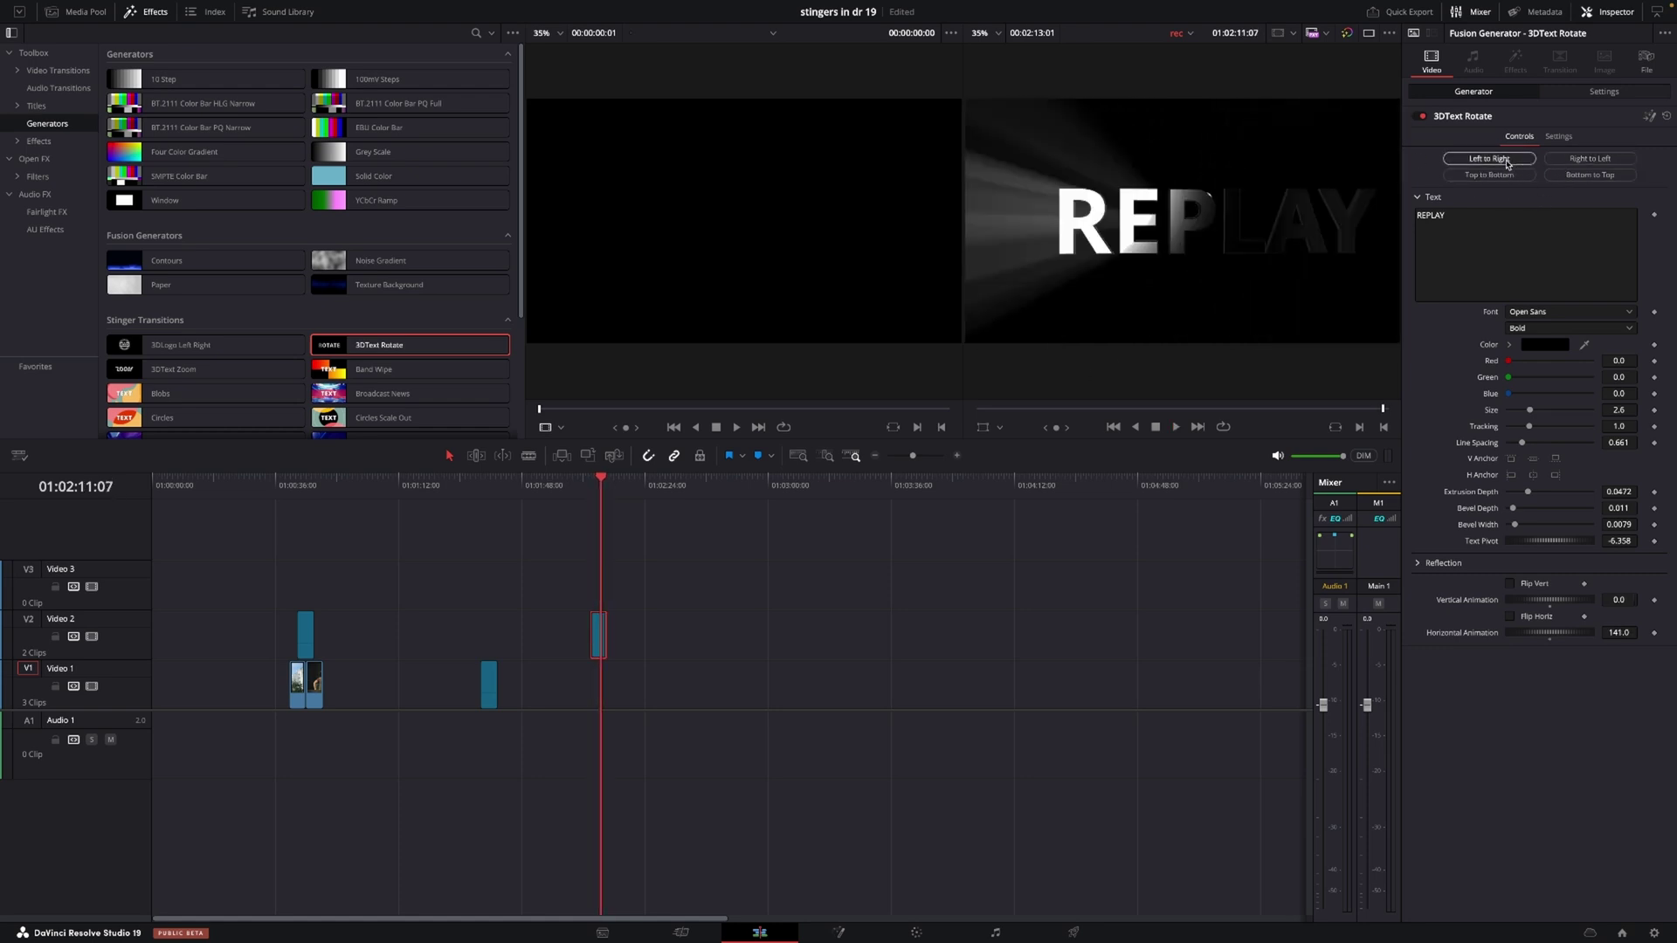
{"action": "left_click", "coordinate": [592, 485]}
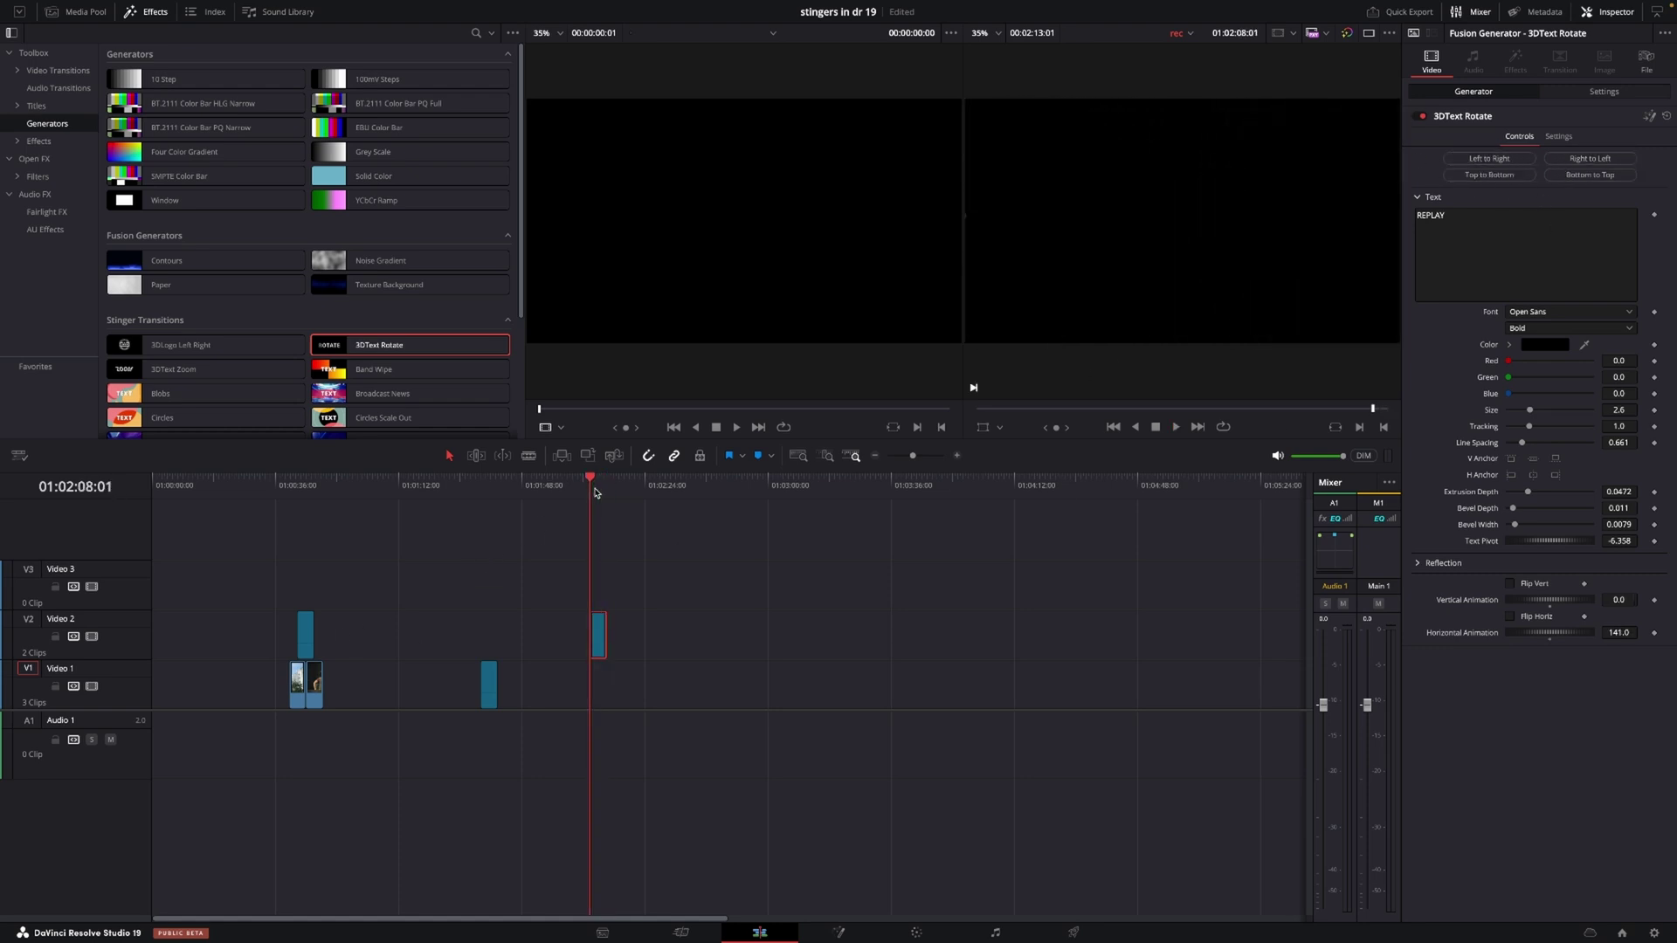
Set REPLAY's Extrusion Depth 0.2, Bevel Depth 0.1449 and Bevel Width 0.0102, then preview it
{"action": "key", "text": "space"}
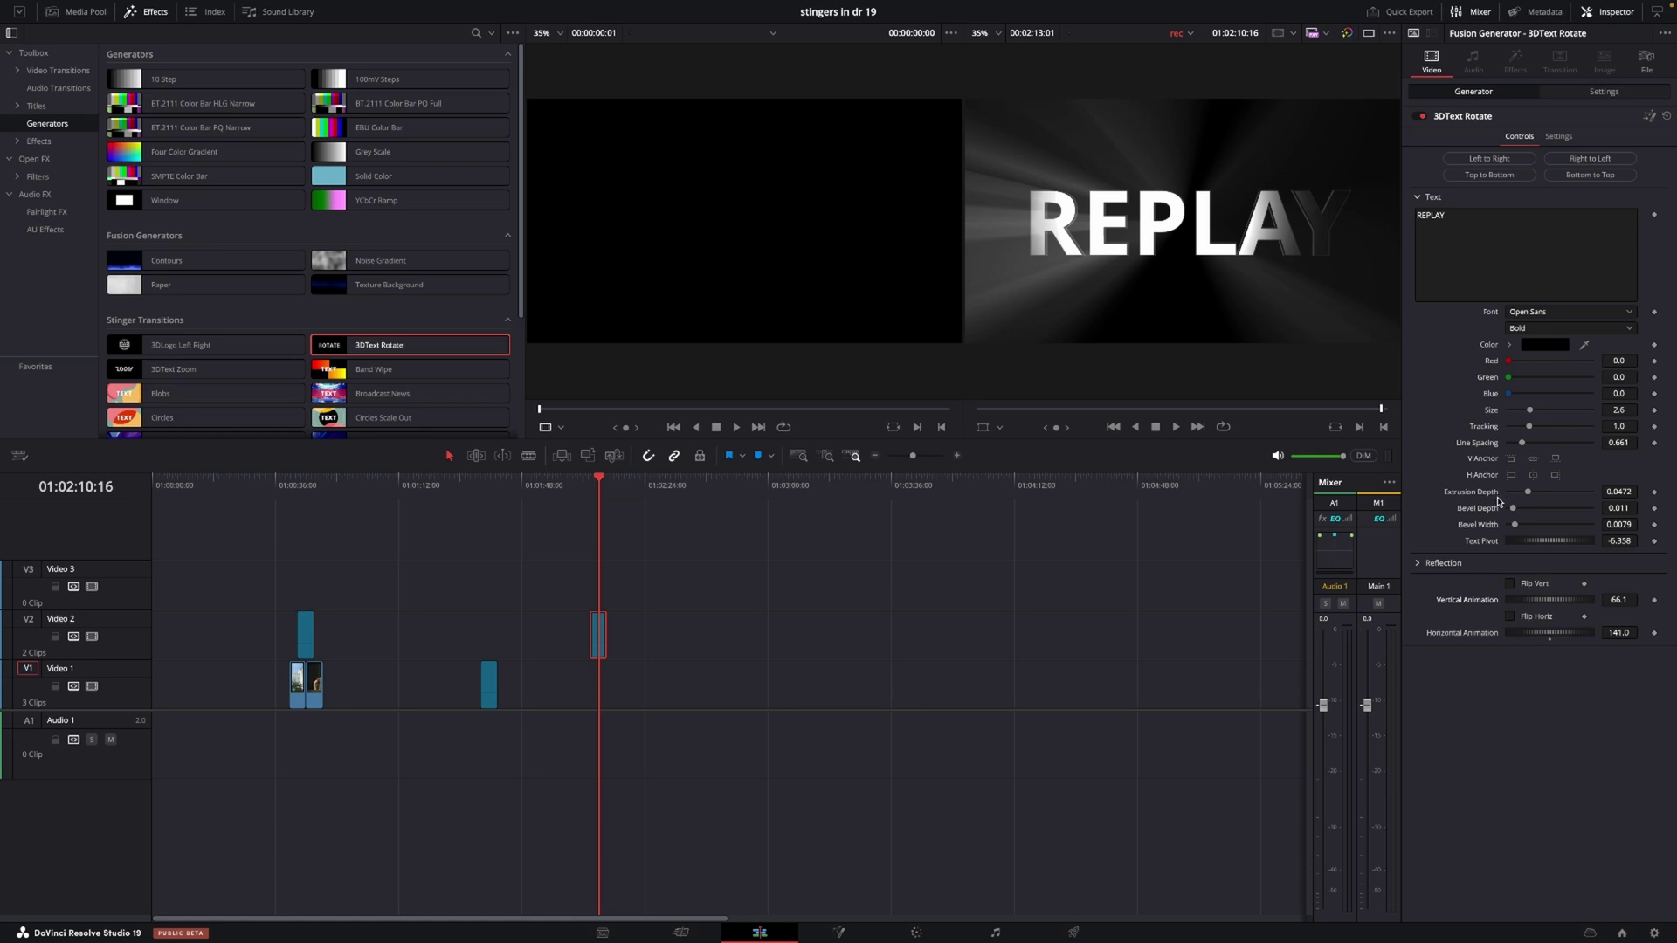
{"action": "left_click_drag", "start_coordinate": [1528, 494], "coordinate": [1675, 487]}
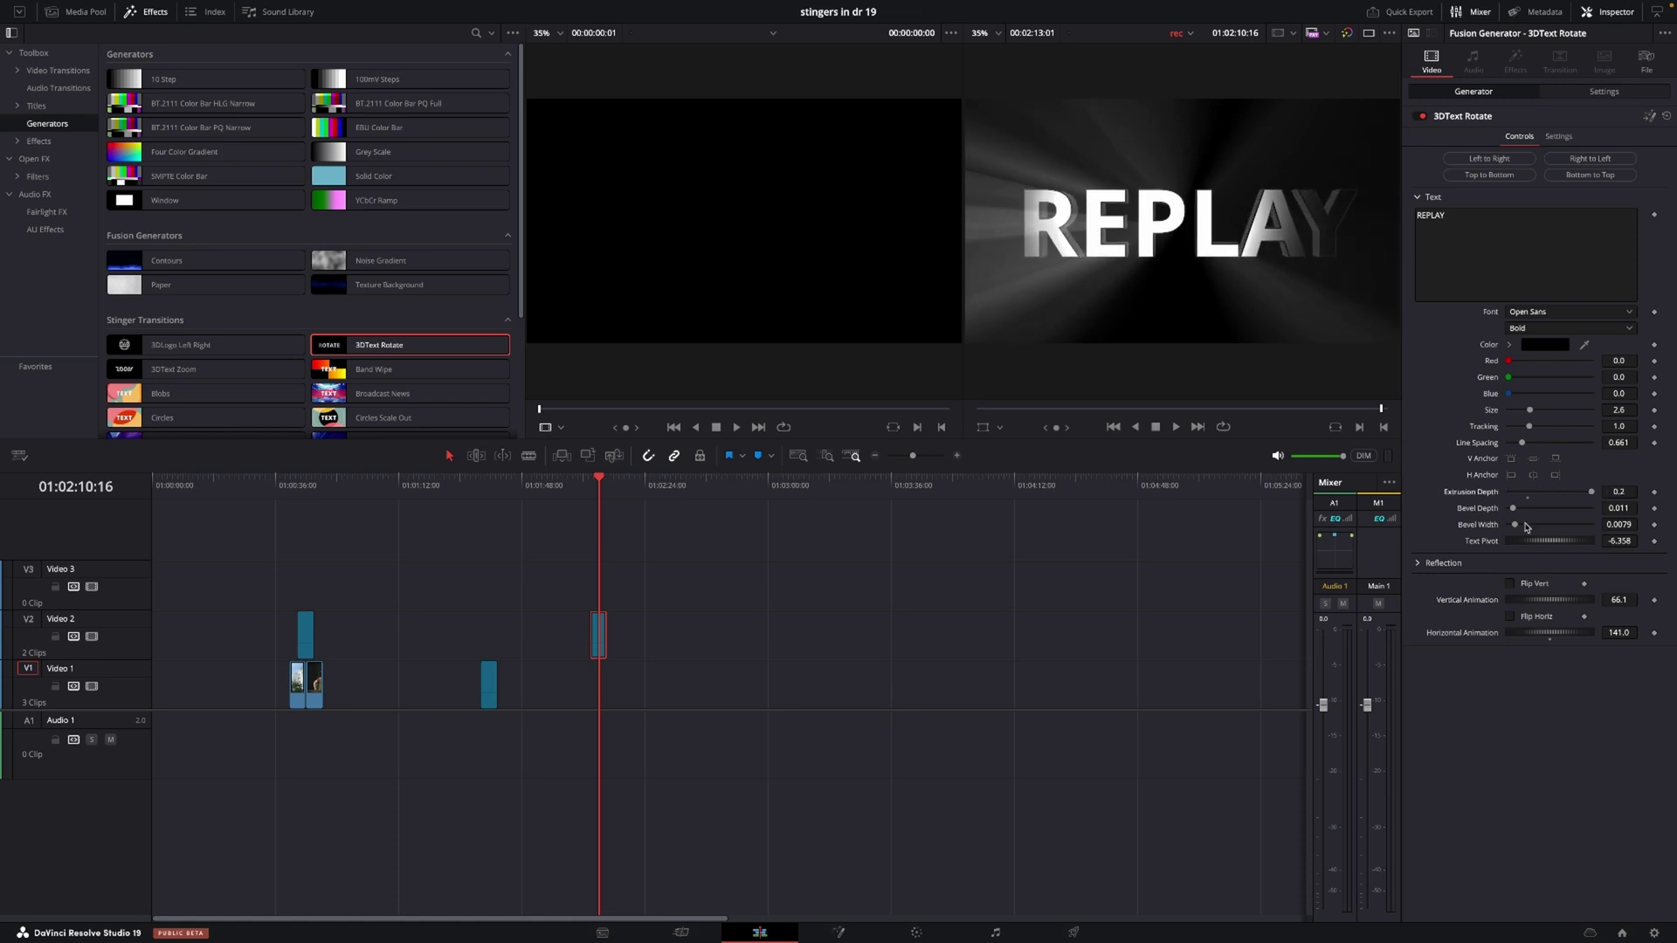
{"action": "left_click_drag", "start_coordinate": [1513, 512], "coordinate": [1566, 505]}
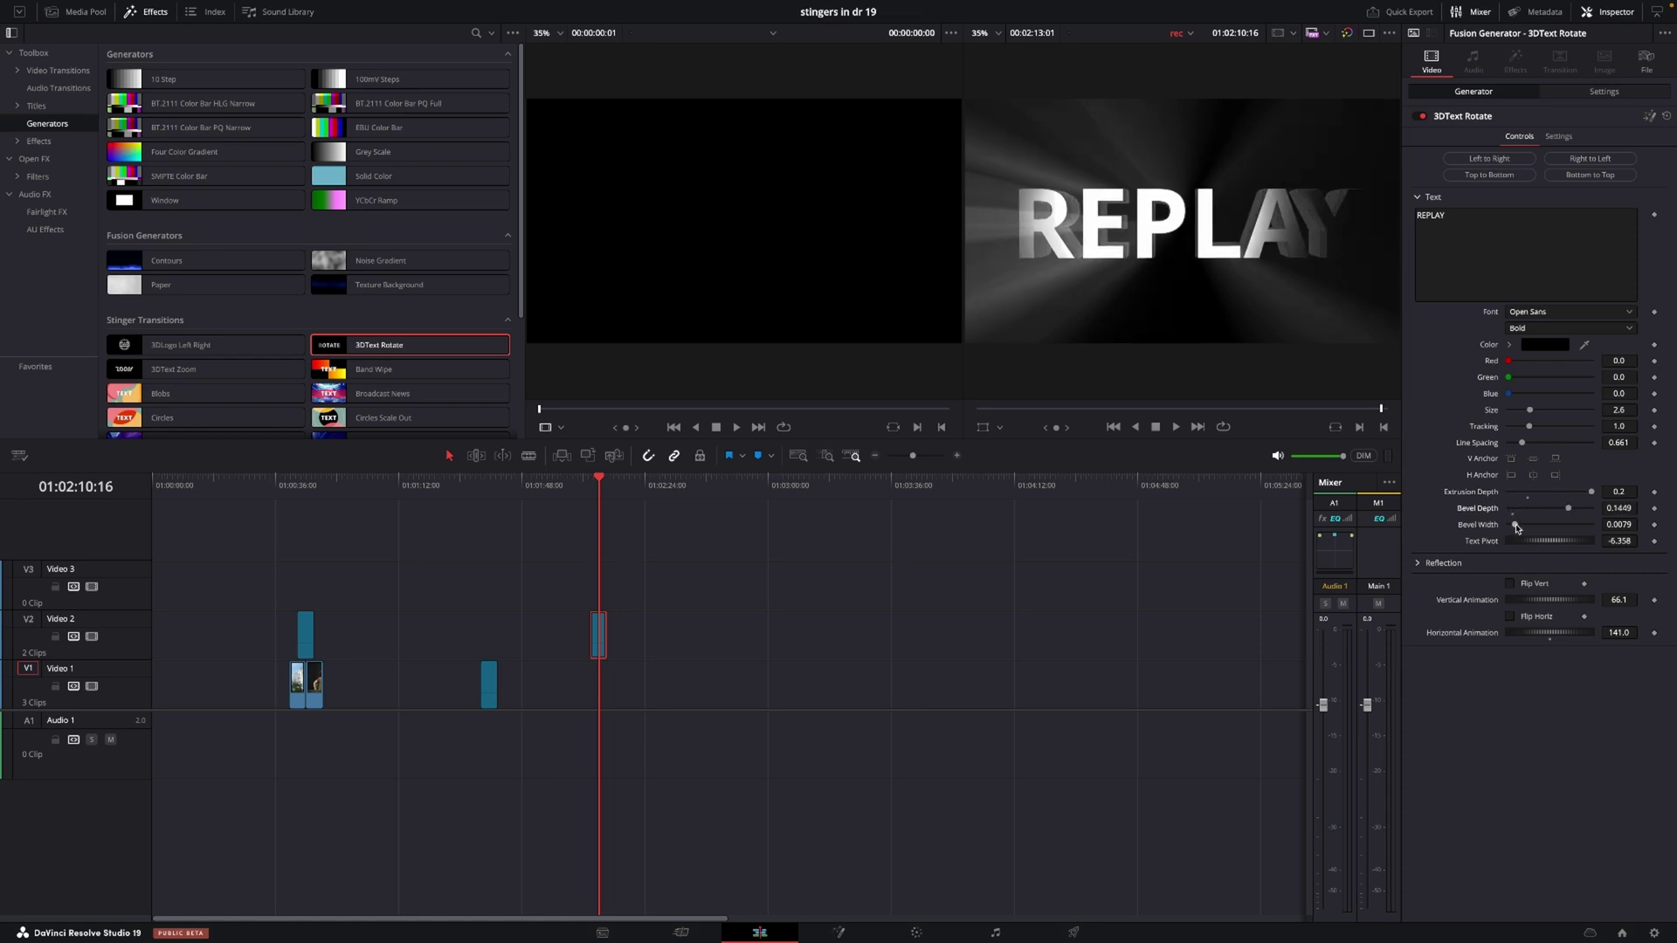
{"action": "left_click_drag", "start_coordinate": [1517, 528], "coordinate": [1518, 526]}
{"action": "key", "text": "space"}
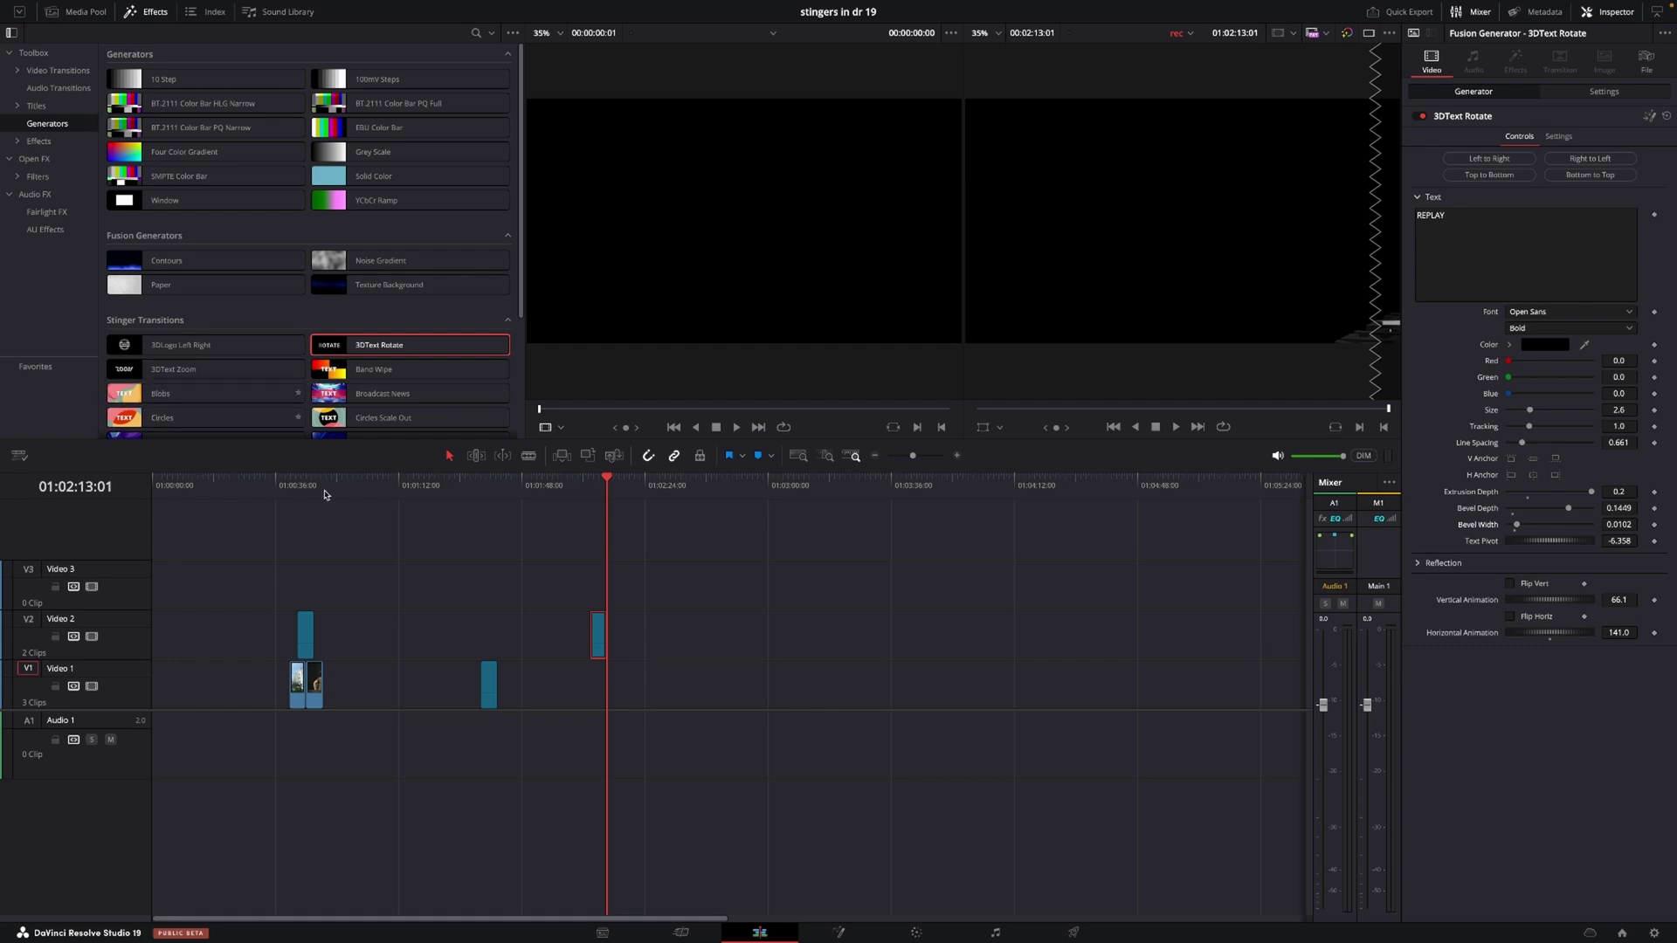
Play back through the earlier stingers and select the Round stinger clip on V2
{"action": "left_click_drag", "start_coordinate": [354, 486], "coordinate": [290, 498]}
{"action": "key", "text": "space"}
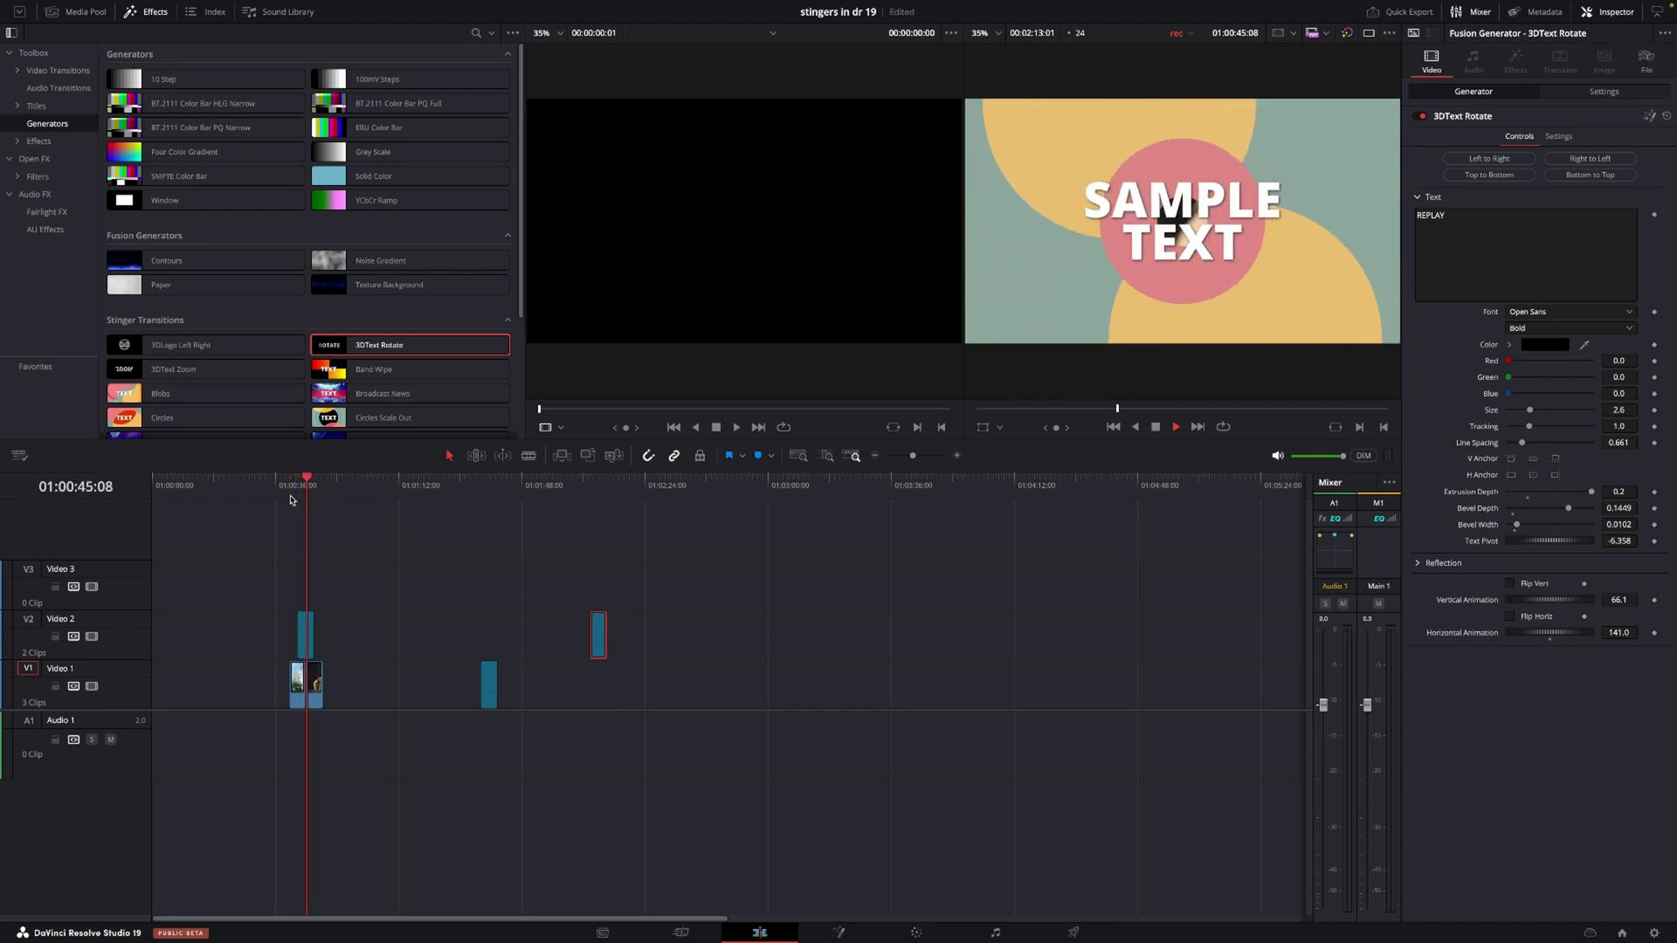
{"action": "key", "text": "space"}
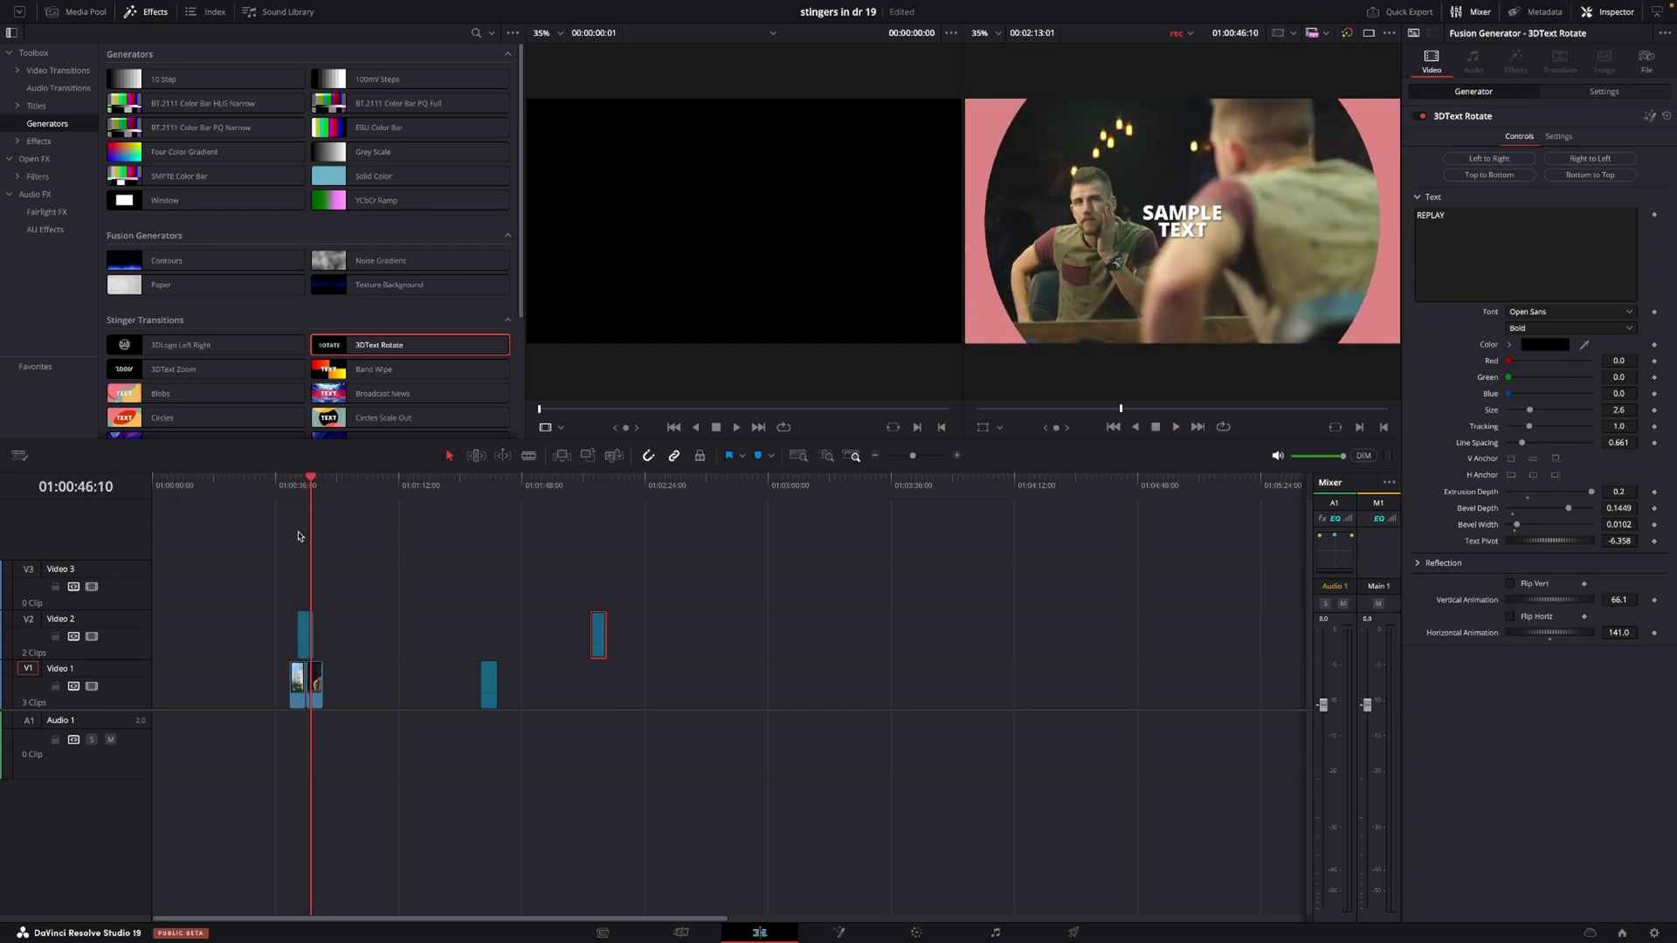
{"action": "left_click", "coordinate": [303, 631]}
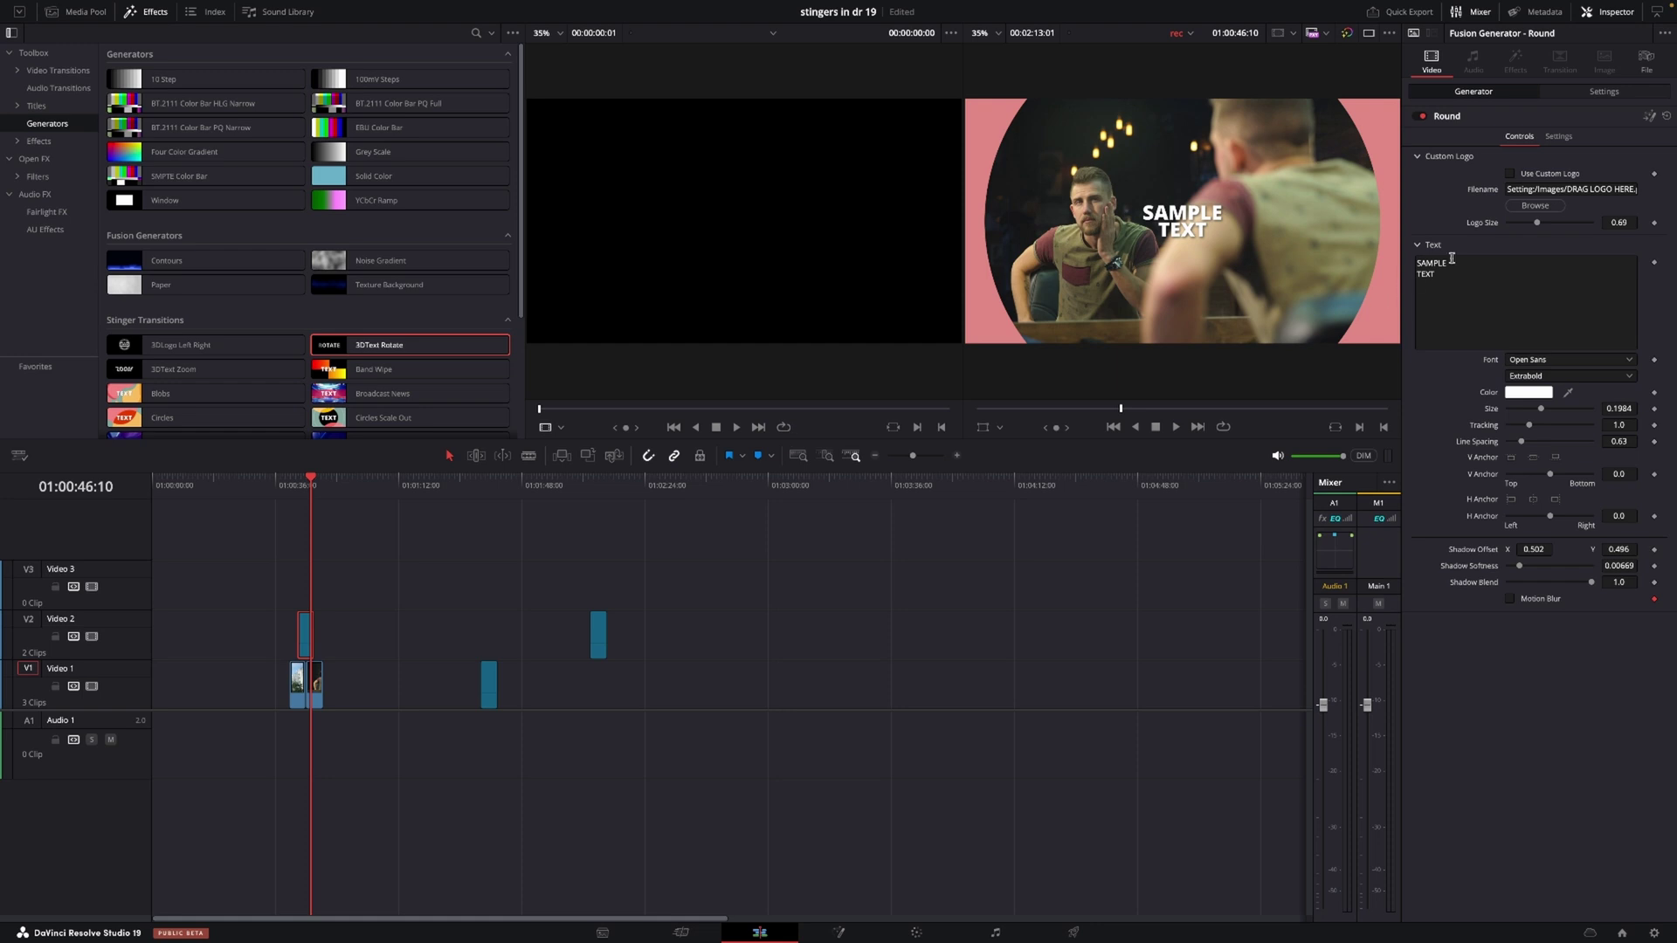
Replace SAMPLE TEXT with SUMMER TIME in the Inspector's Text box
{"action": "left_click_drag", "start_coordinate": [1452, 261], "coordinate": [1409, 261]}
{"action": "key", "text": "BackSpace"}
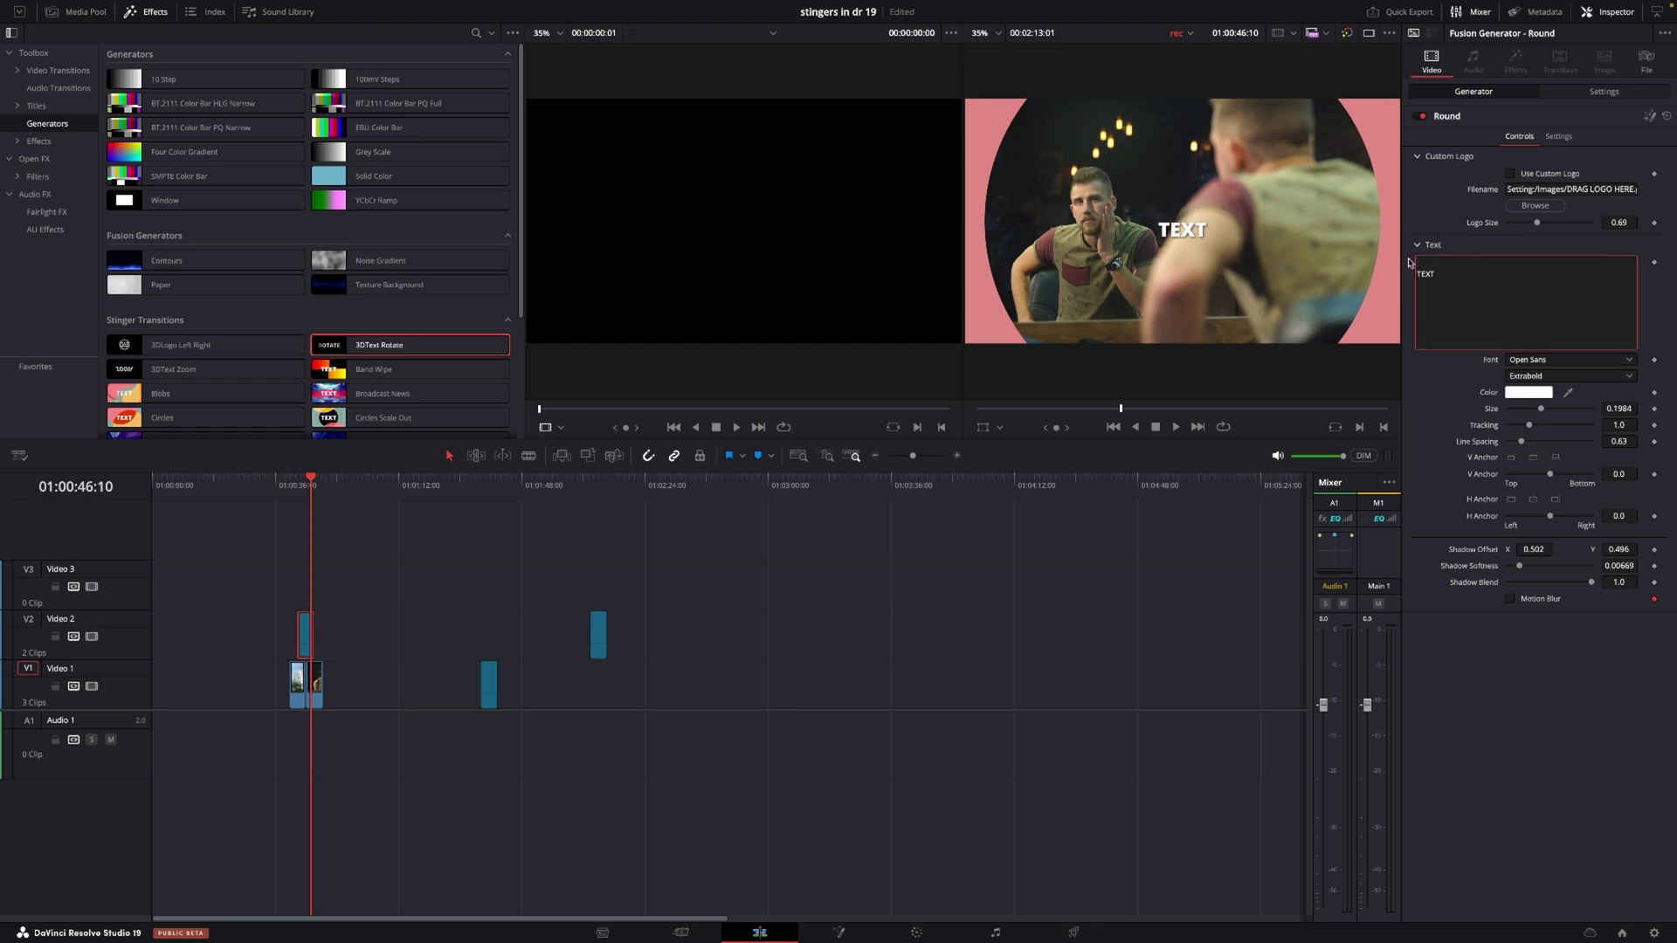
{"action": "type", "text": "SUMMER"}
{"action": "key", "text": "Down"}
{"action": "key", "text": "BackSpace"}
{"action": "key", "text": "BackSpace"}
{"action": "key", "text": "BackSpace"}
{"action": "key", "text": "BackSpace"}
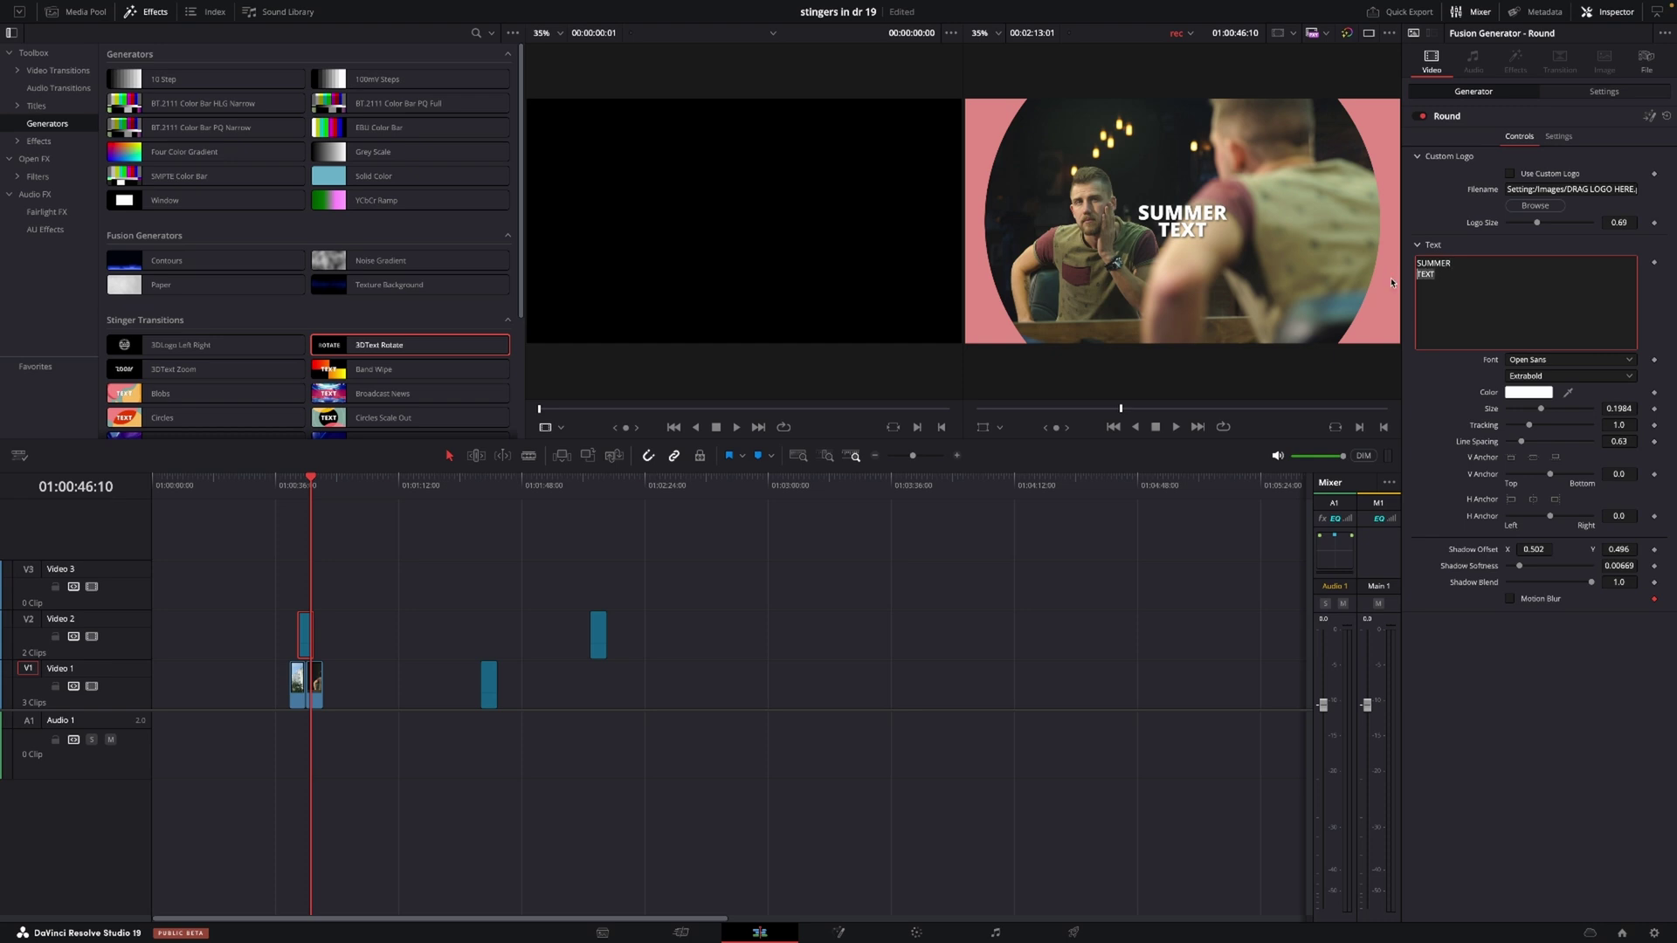
{"action": "type", "text": "TIME"}
Preview the SUMMER TIME stinger and park on a frame showing the text
{"action": "left_click", "coordinate": [299, 483]}
{"action": "key", "text": "space"}
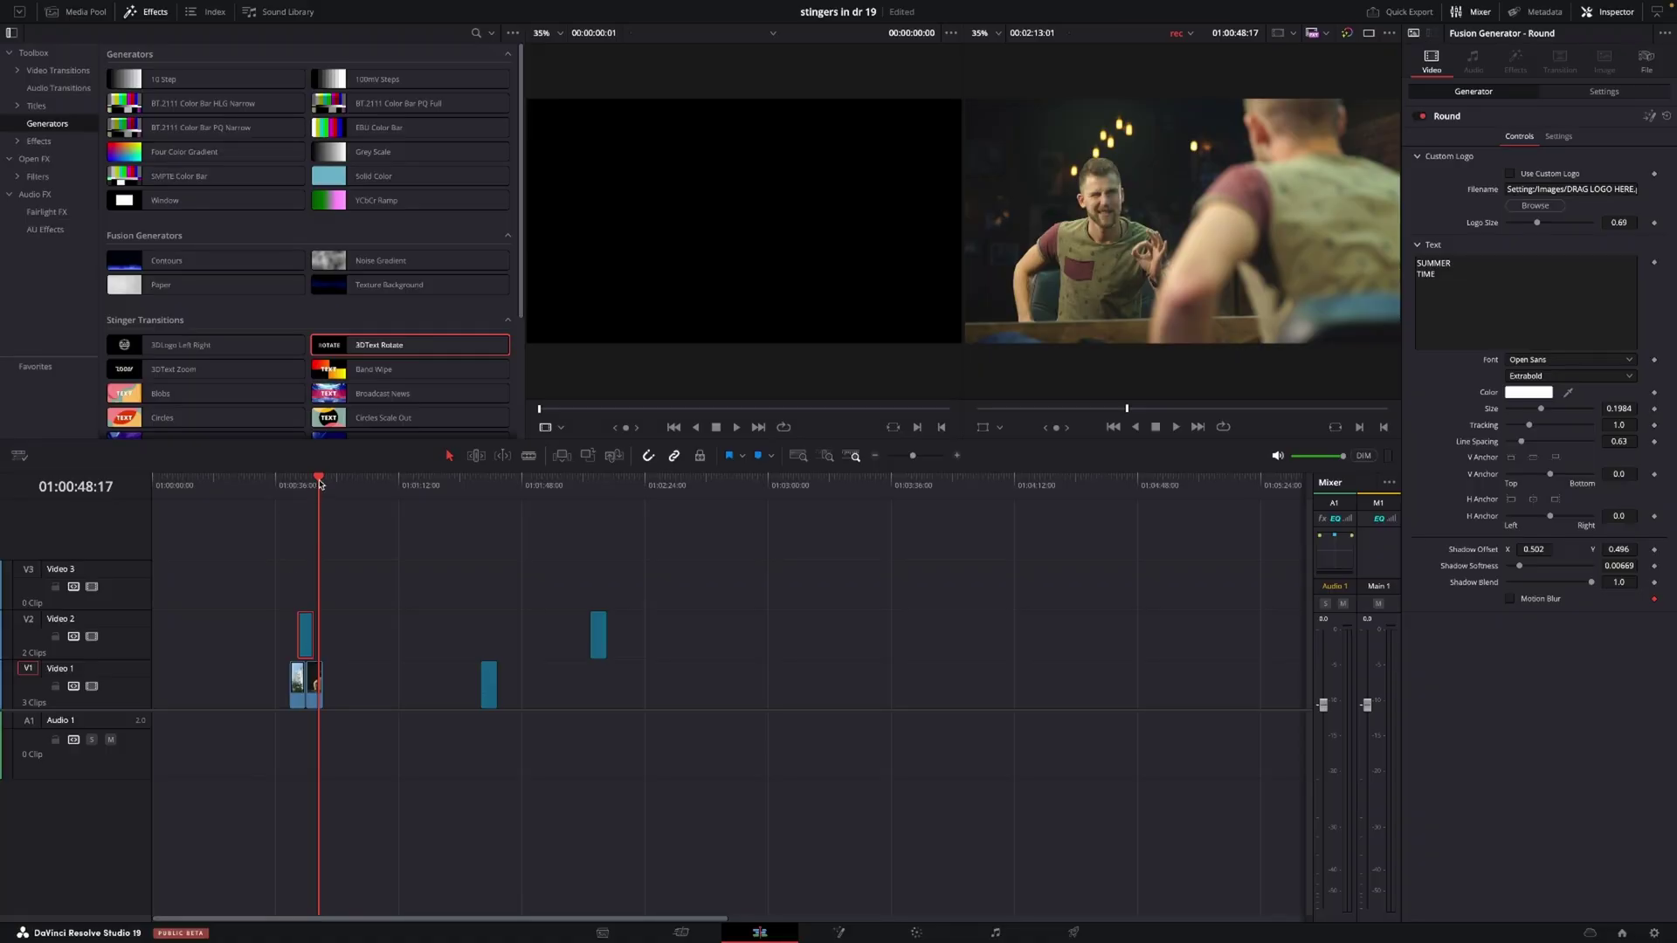
{"action": "left_click_drag", "start_coordinate": [320, 484], "coordinate": [306, 486]}
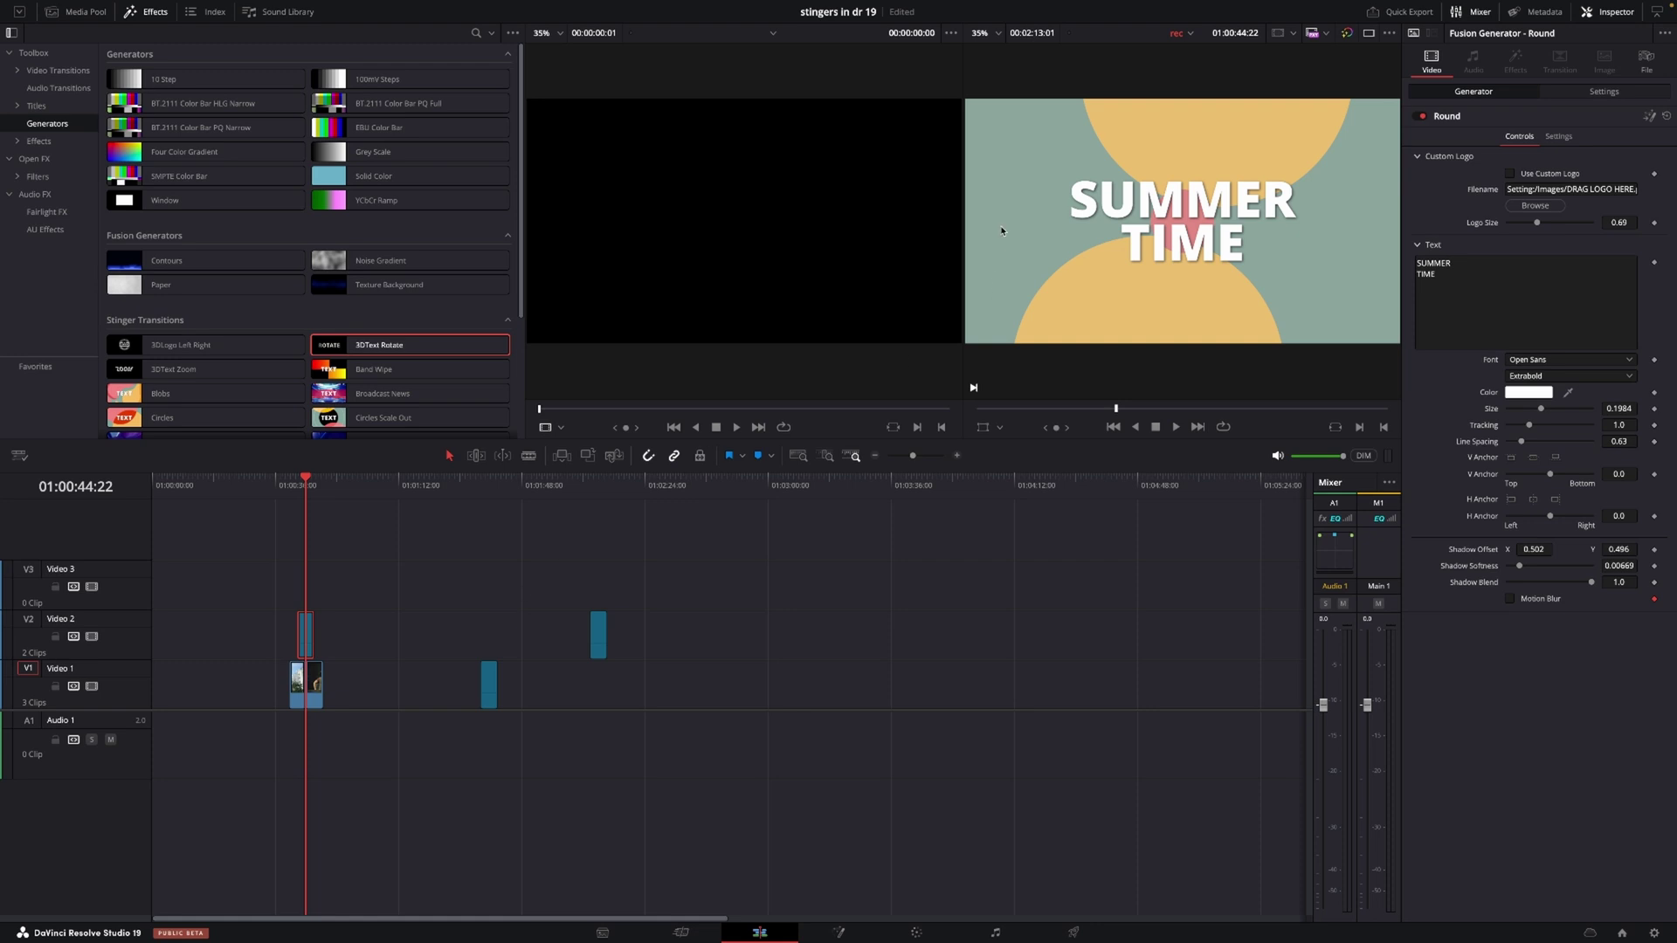
Place the Circles stinger on Video 2 near 01:01:12
{"action": "scroll", "coordinate": [306, 262], "scroll_direction": "down", "scroll_amount": 4}
{"action": "left_click_drag", "start_coordinate": [179, 246], "coordinate": [371, 643]}
{"action": "left_click", "coordinate": [409, 495]}
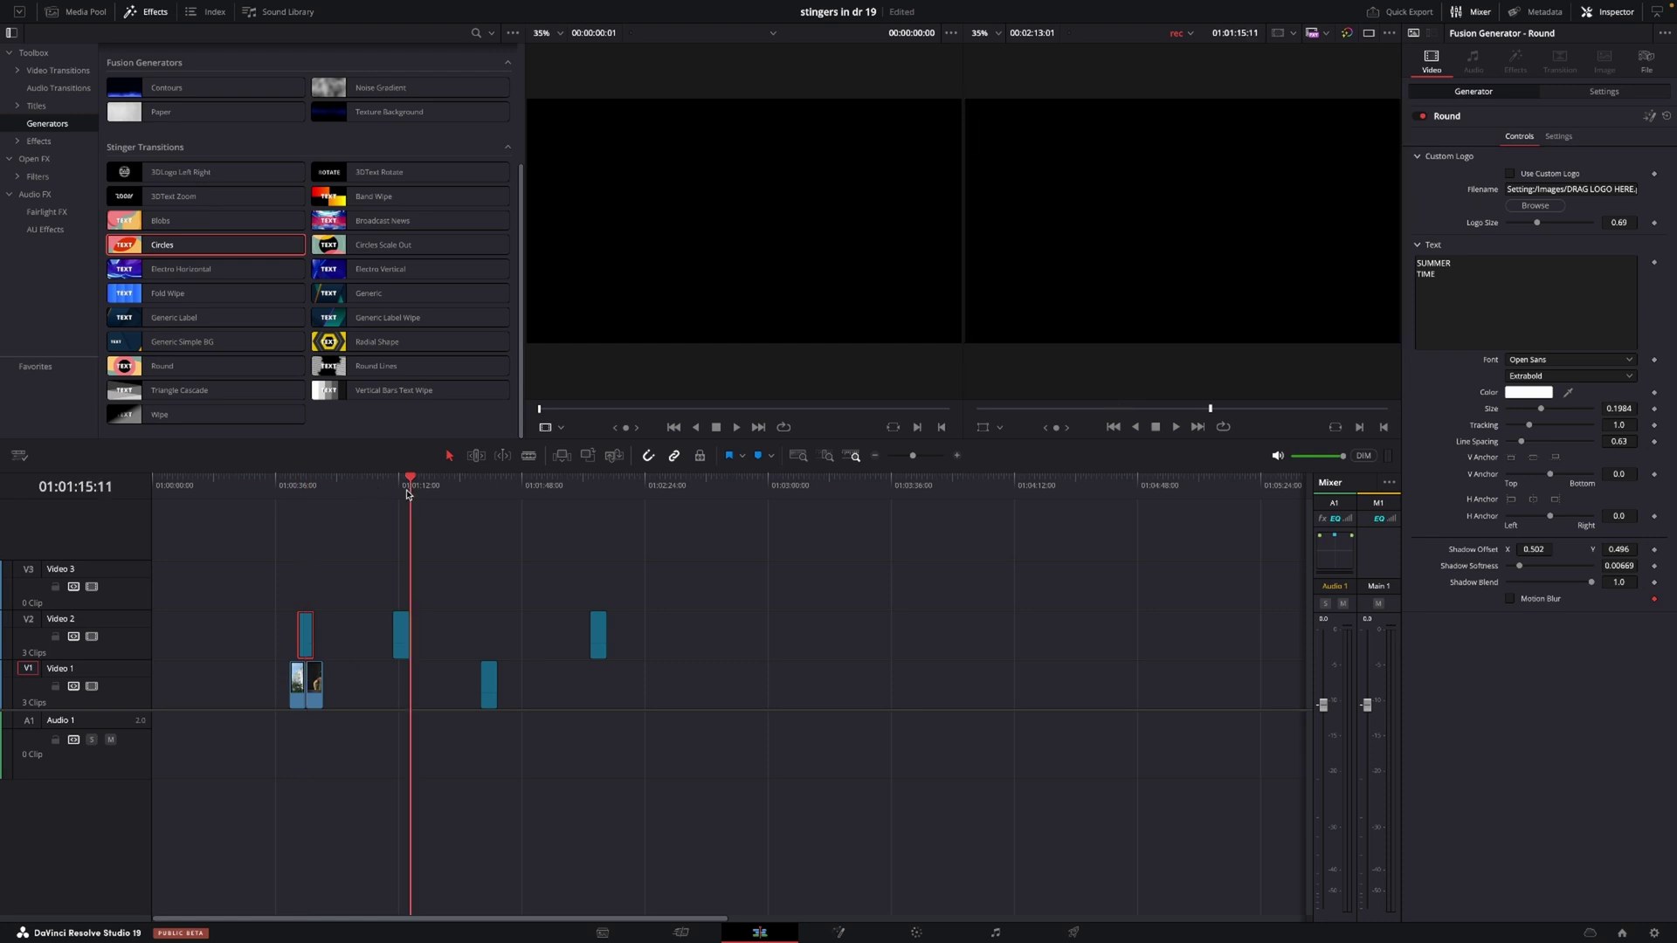
{"action": "left_click", "coordinate": [401, 496]}
Preview the Circles stinger, select it, and open it on the Fusion page
{"action": "key", "text": "space"}
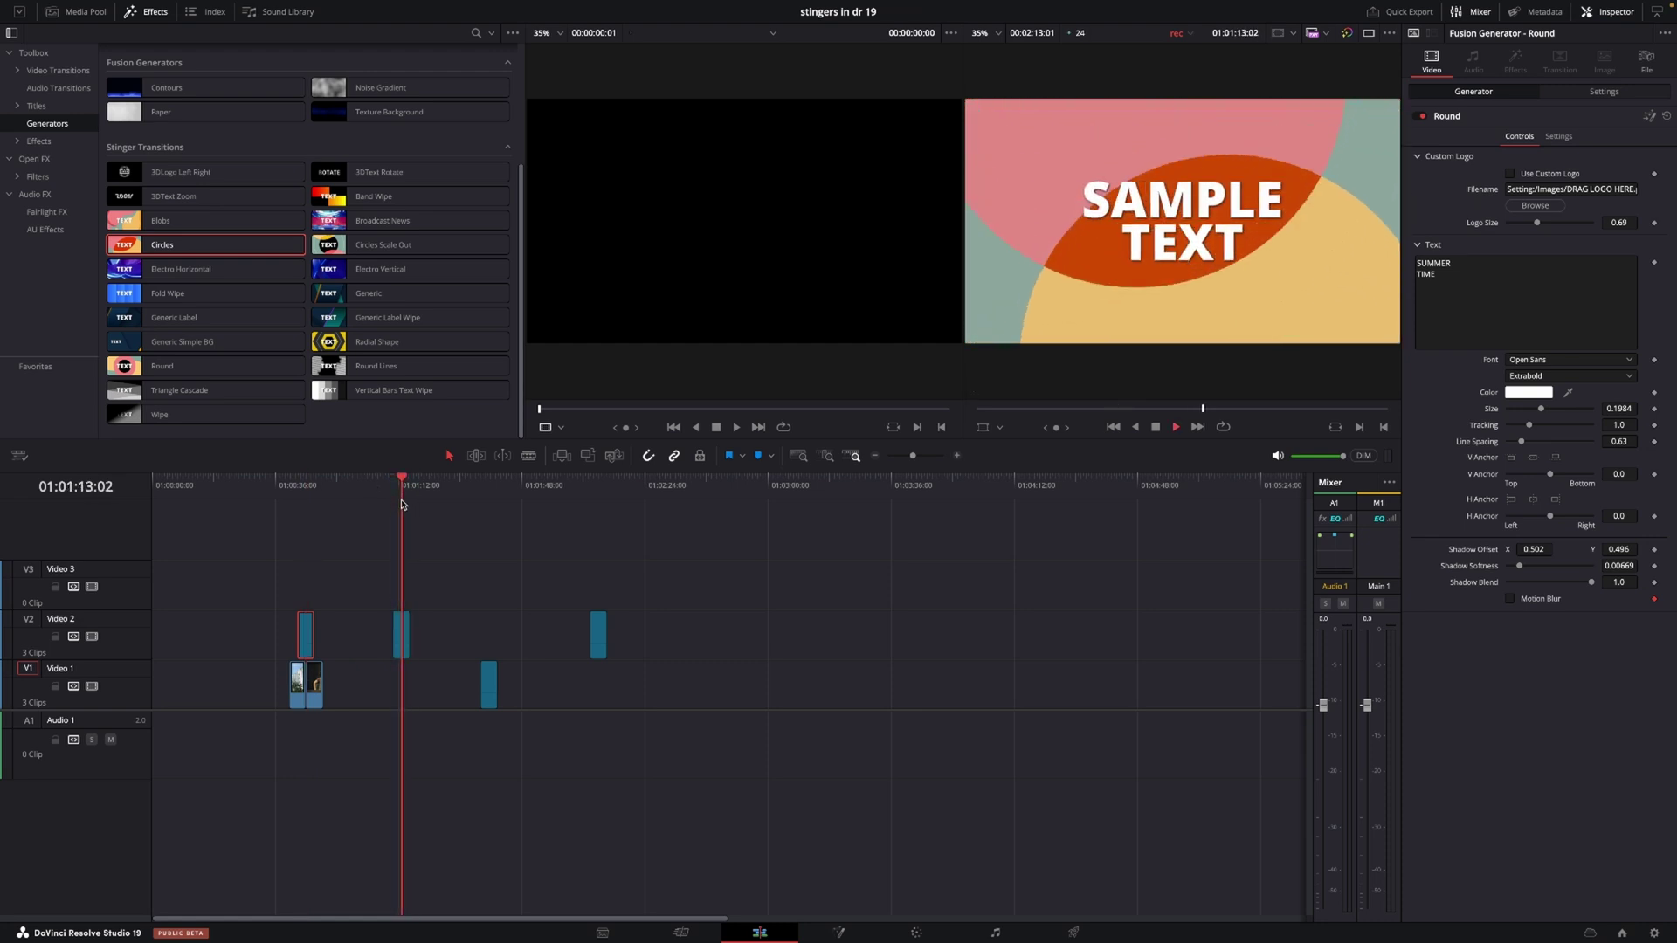
{"action": "key", "text": "space"}
{"action": "left_click", "coordinate": [397, 634]}
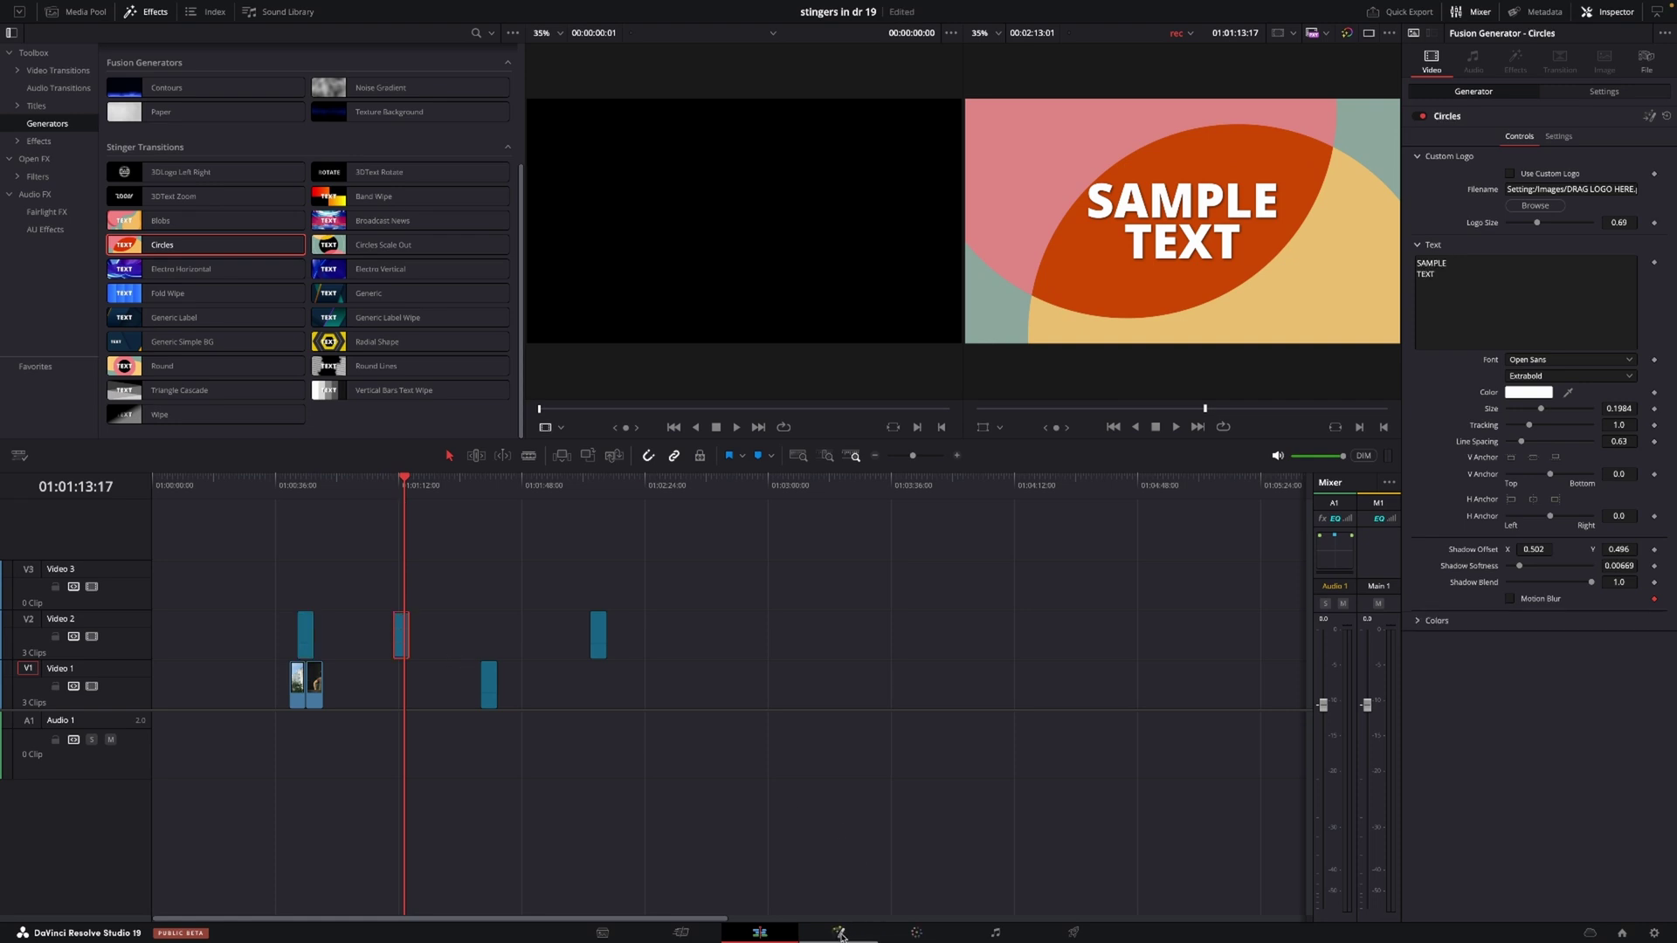
{"action": "left_click", "coordinate": [840, 933]}
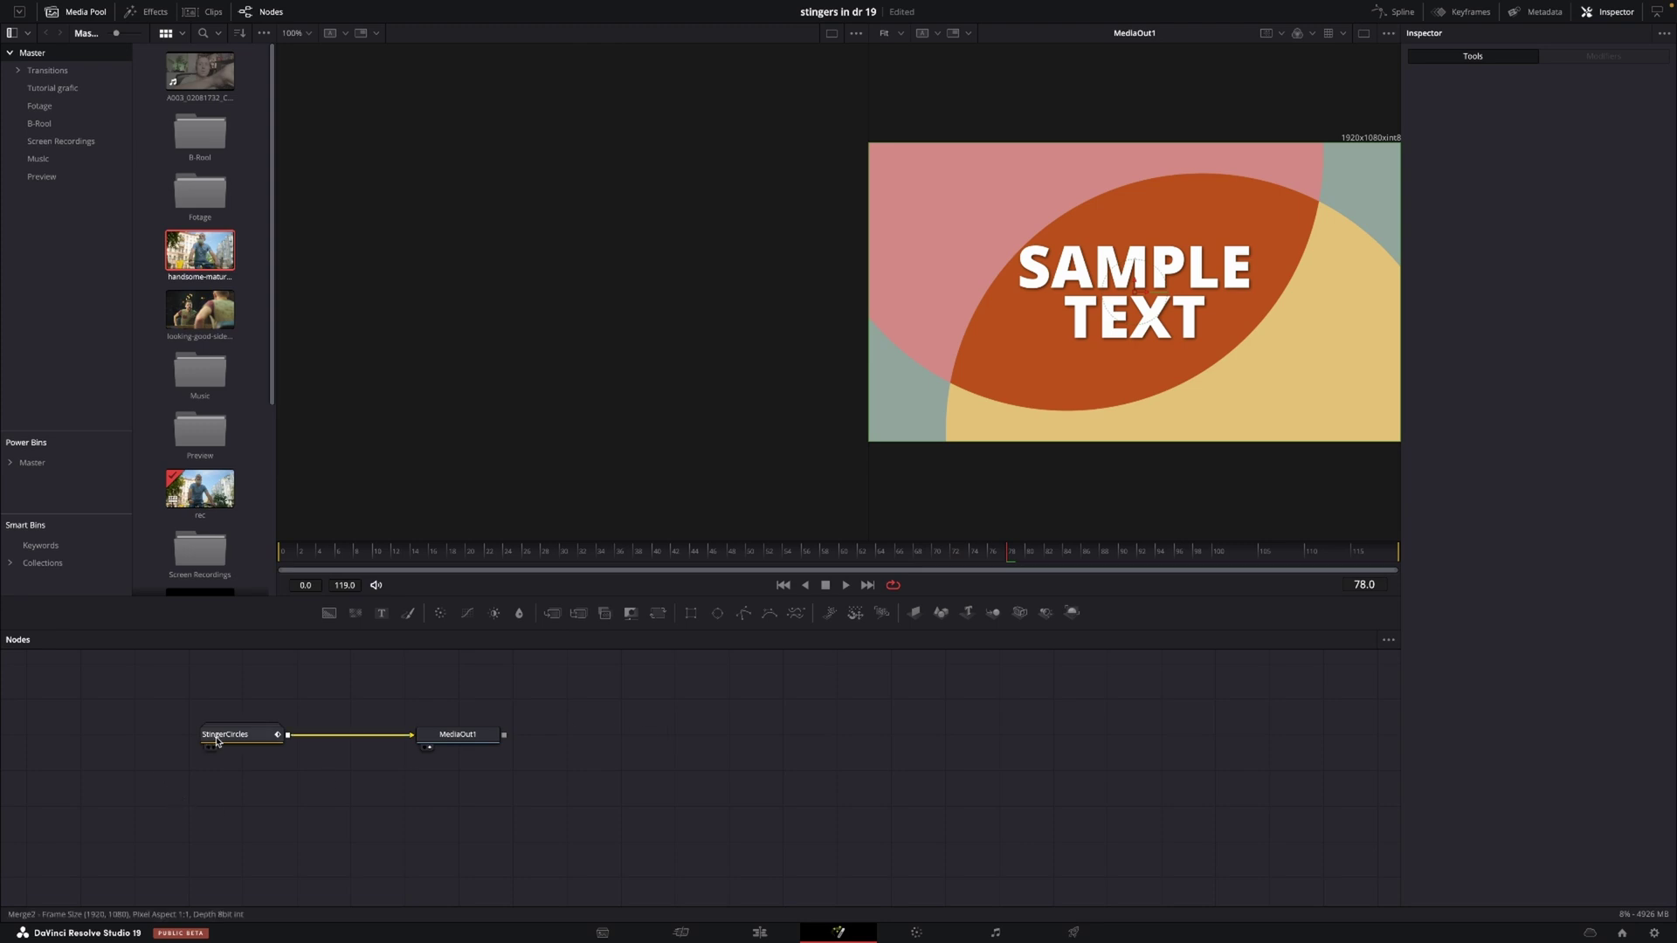
Expand the StingerCircles group, enlarge the Nodes panel, inspect Ellipse1_2, and return to the Edit page
{"action": "double_click", "coordinate": [220, 736]}
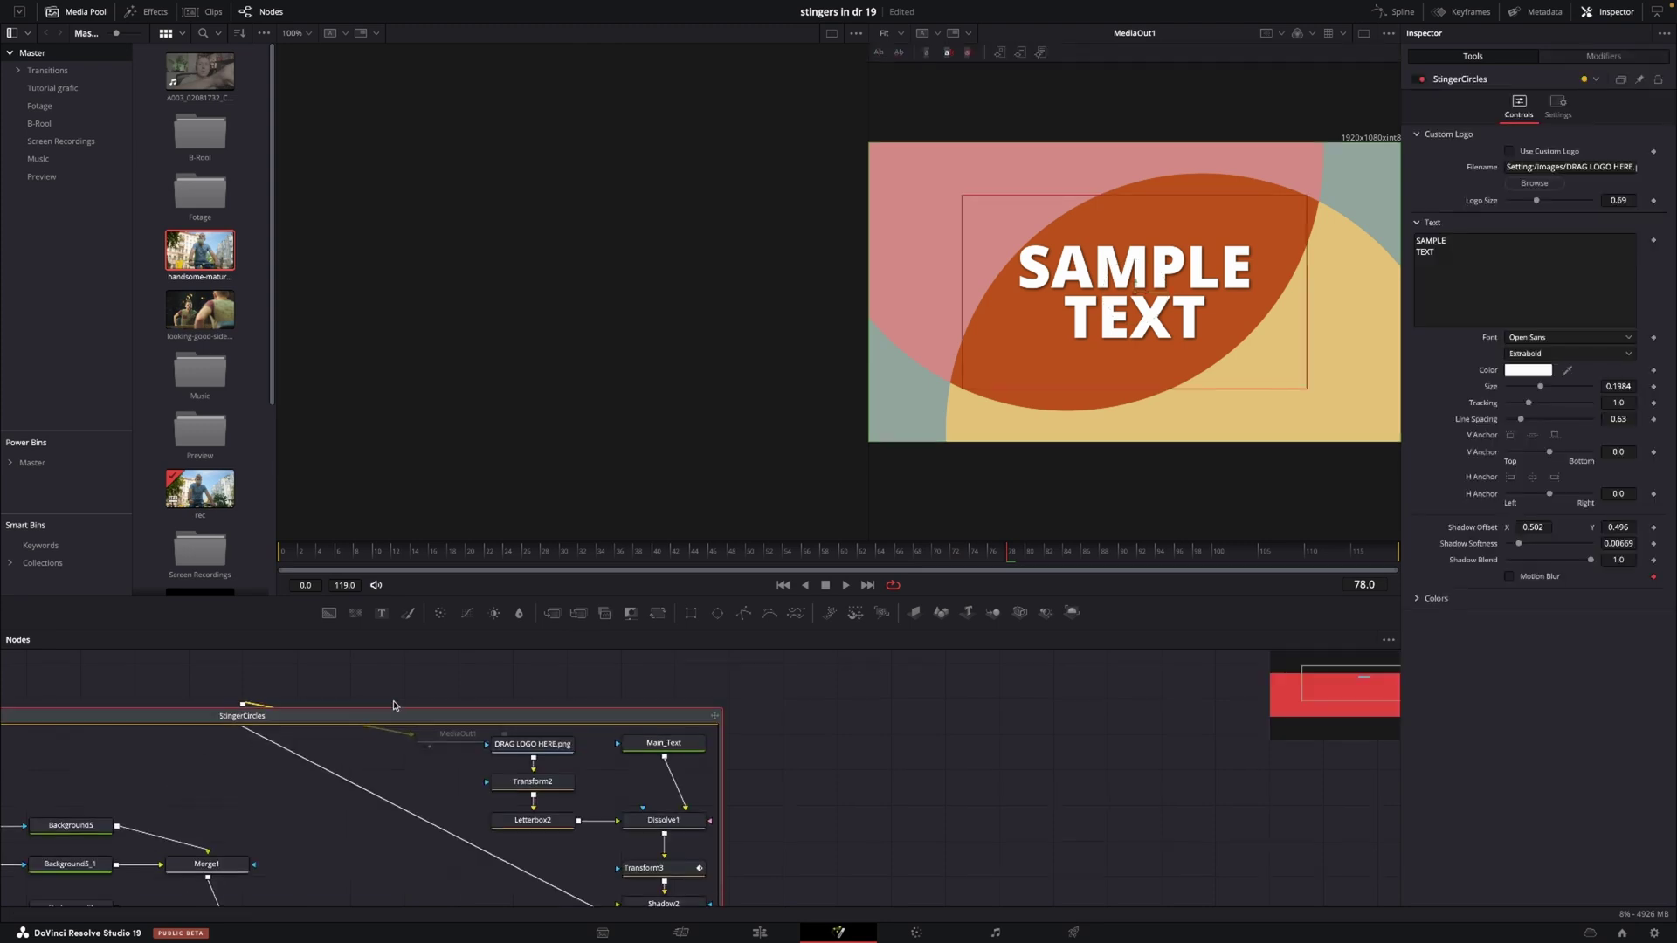
{"action": "scroll", "coordinate": [418, 660], "scroll_direction": "up", "scroll_amount": 3}
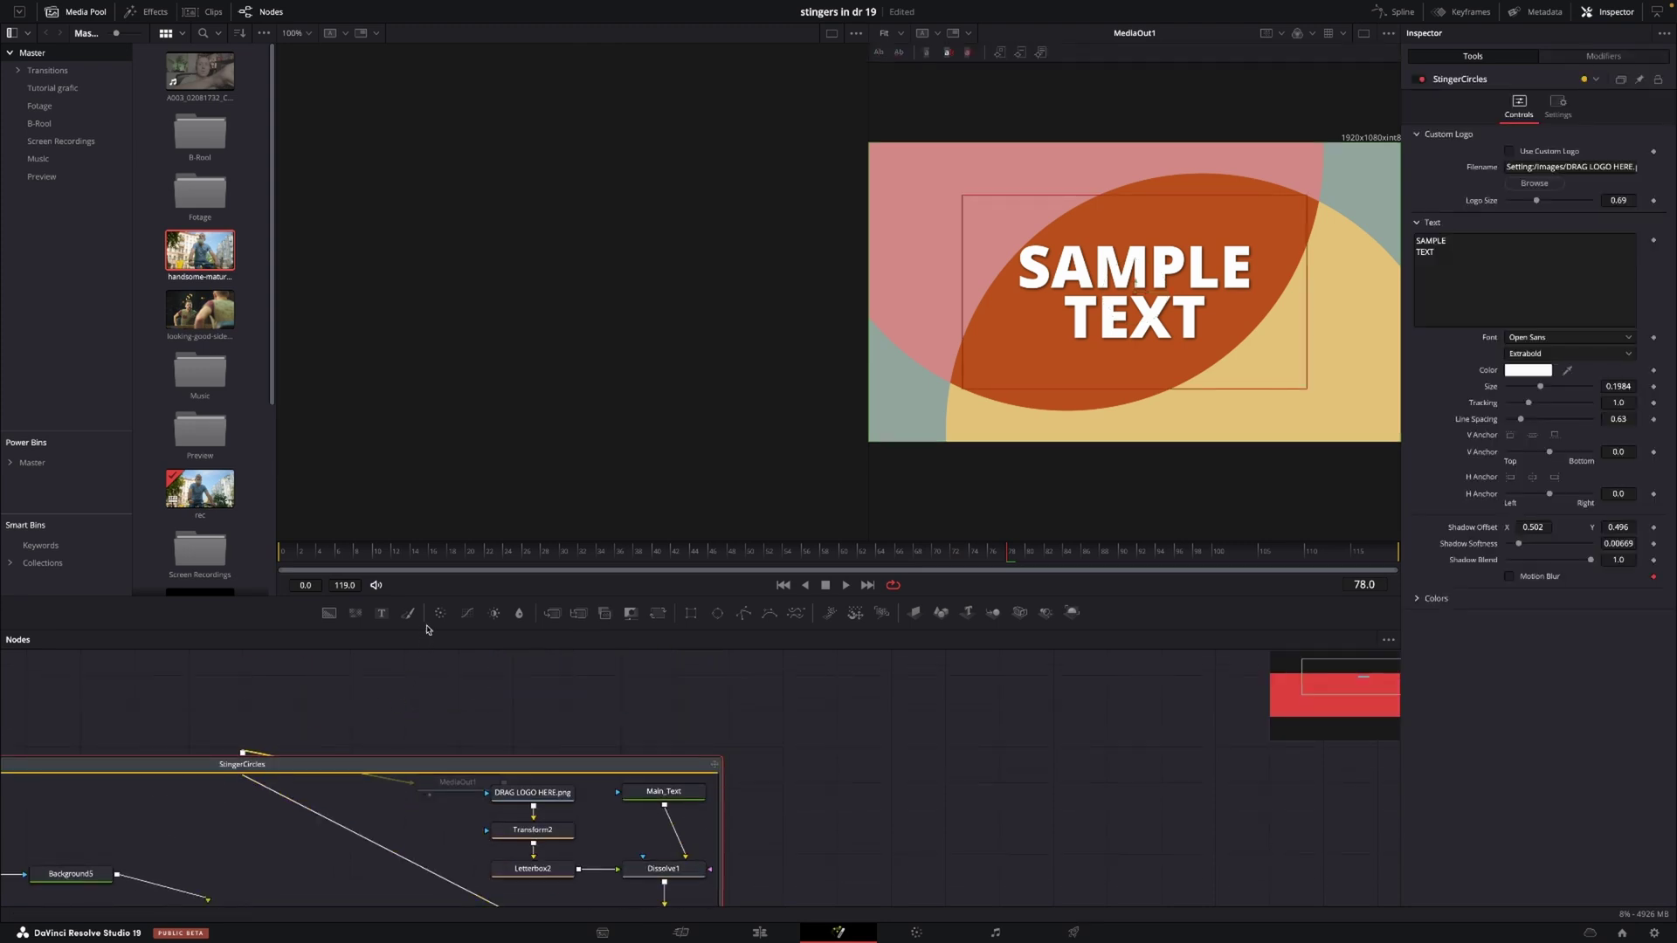
{"action": "left_click_drag", "start_coordinate": [427, 627], "coordinate": [519, 317]}
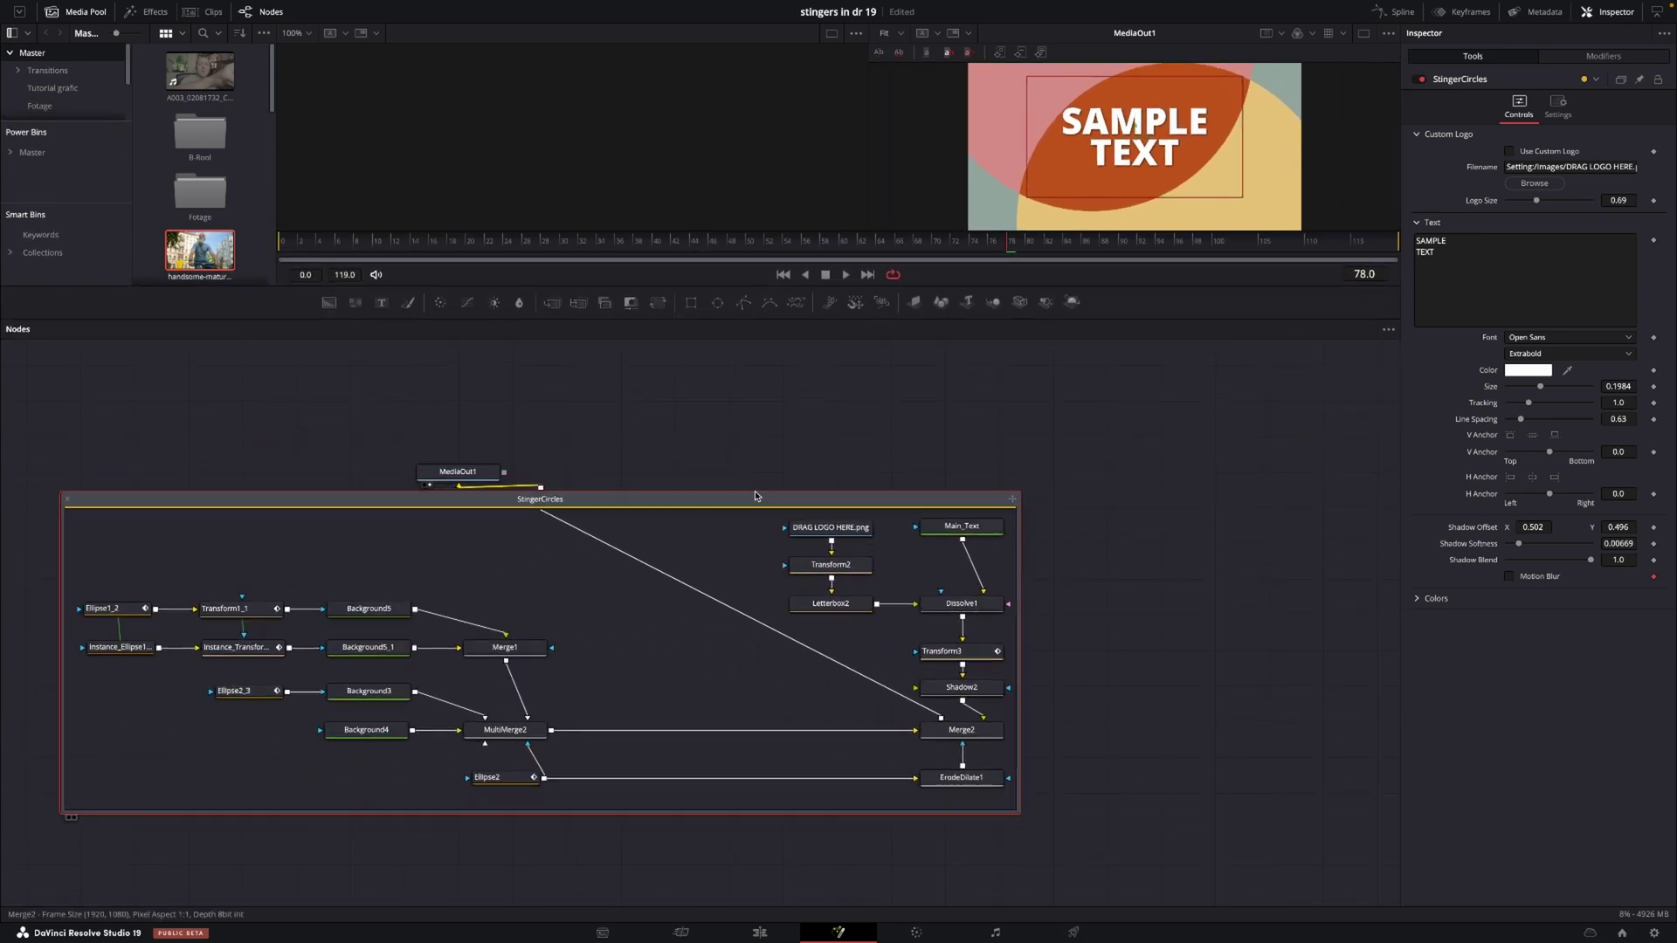
{"action": "left_click", "coordinate": [137, 621]}
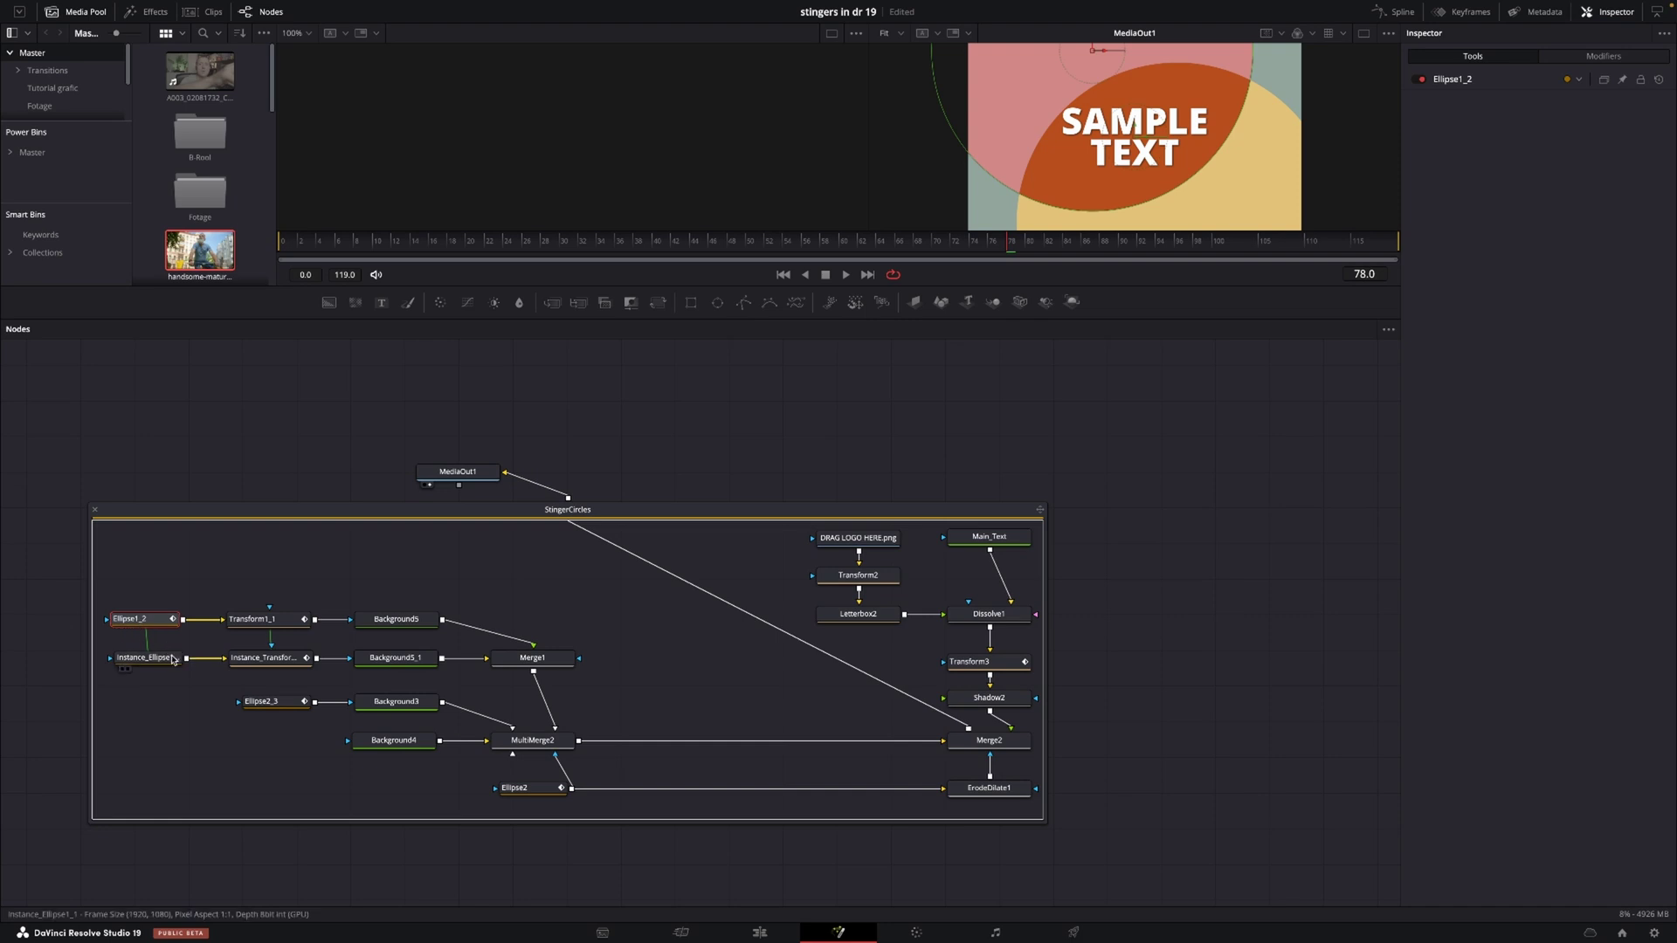
{"action": "mouse_move", "coordinate": [173, 660]}
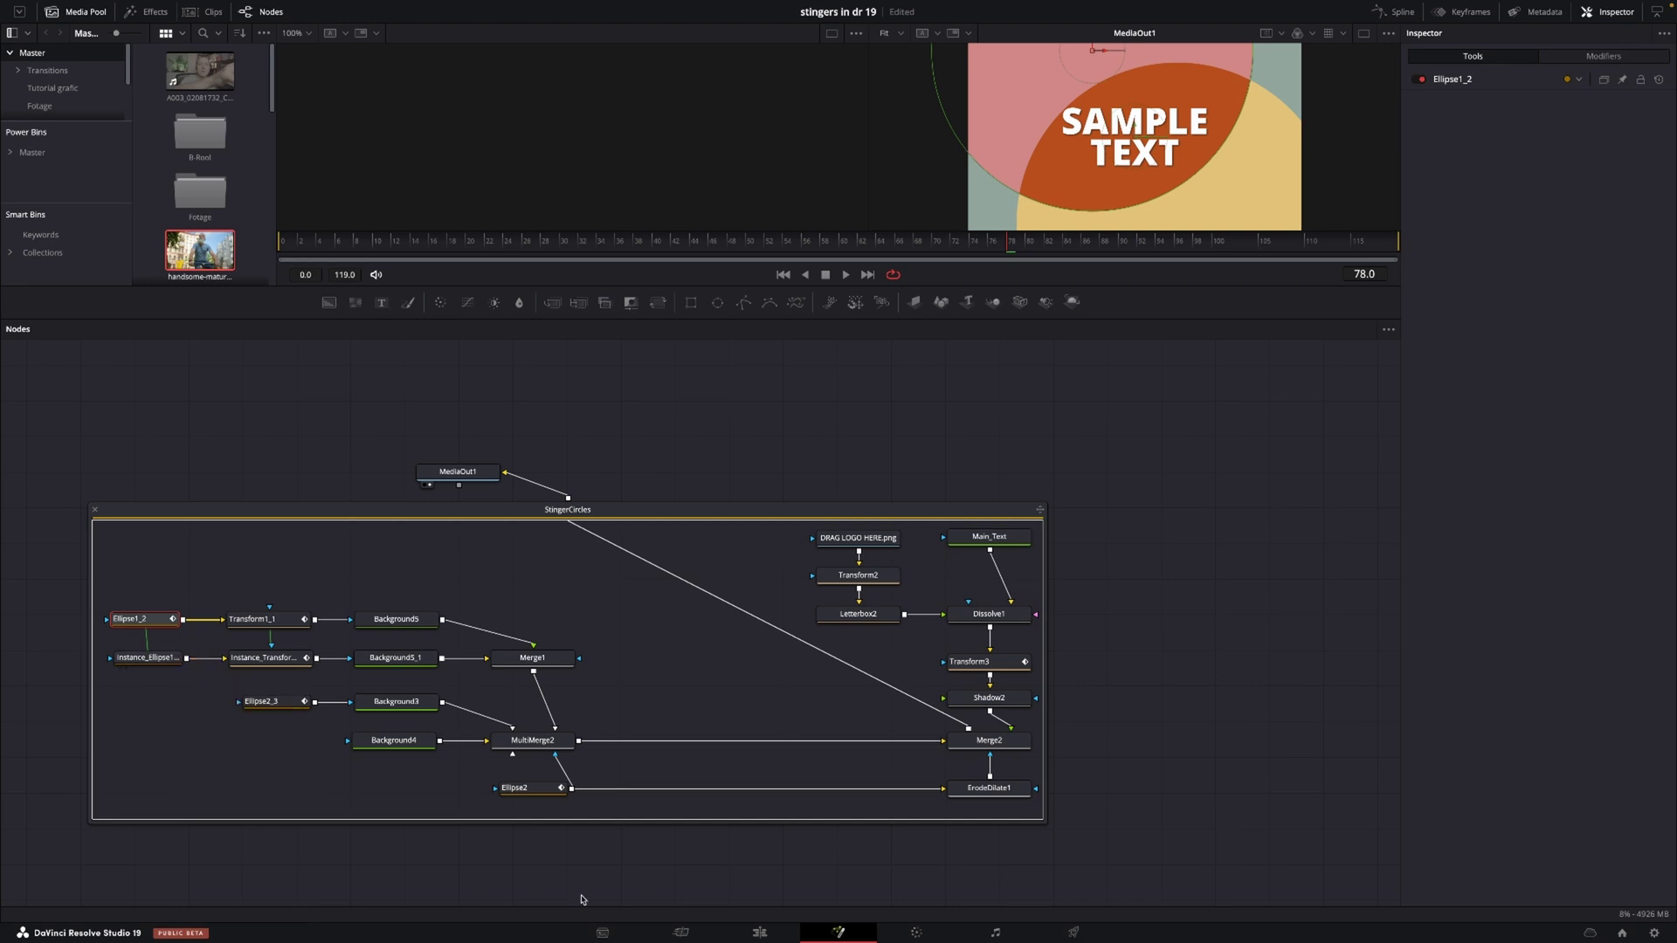
{"action": "left_click", "coordinate": [759, 933]}
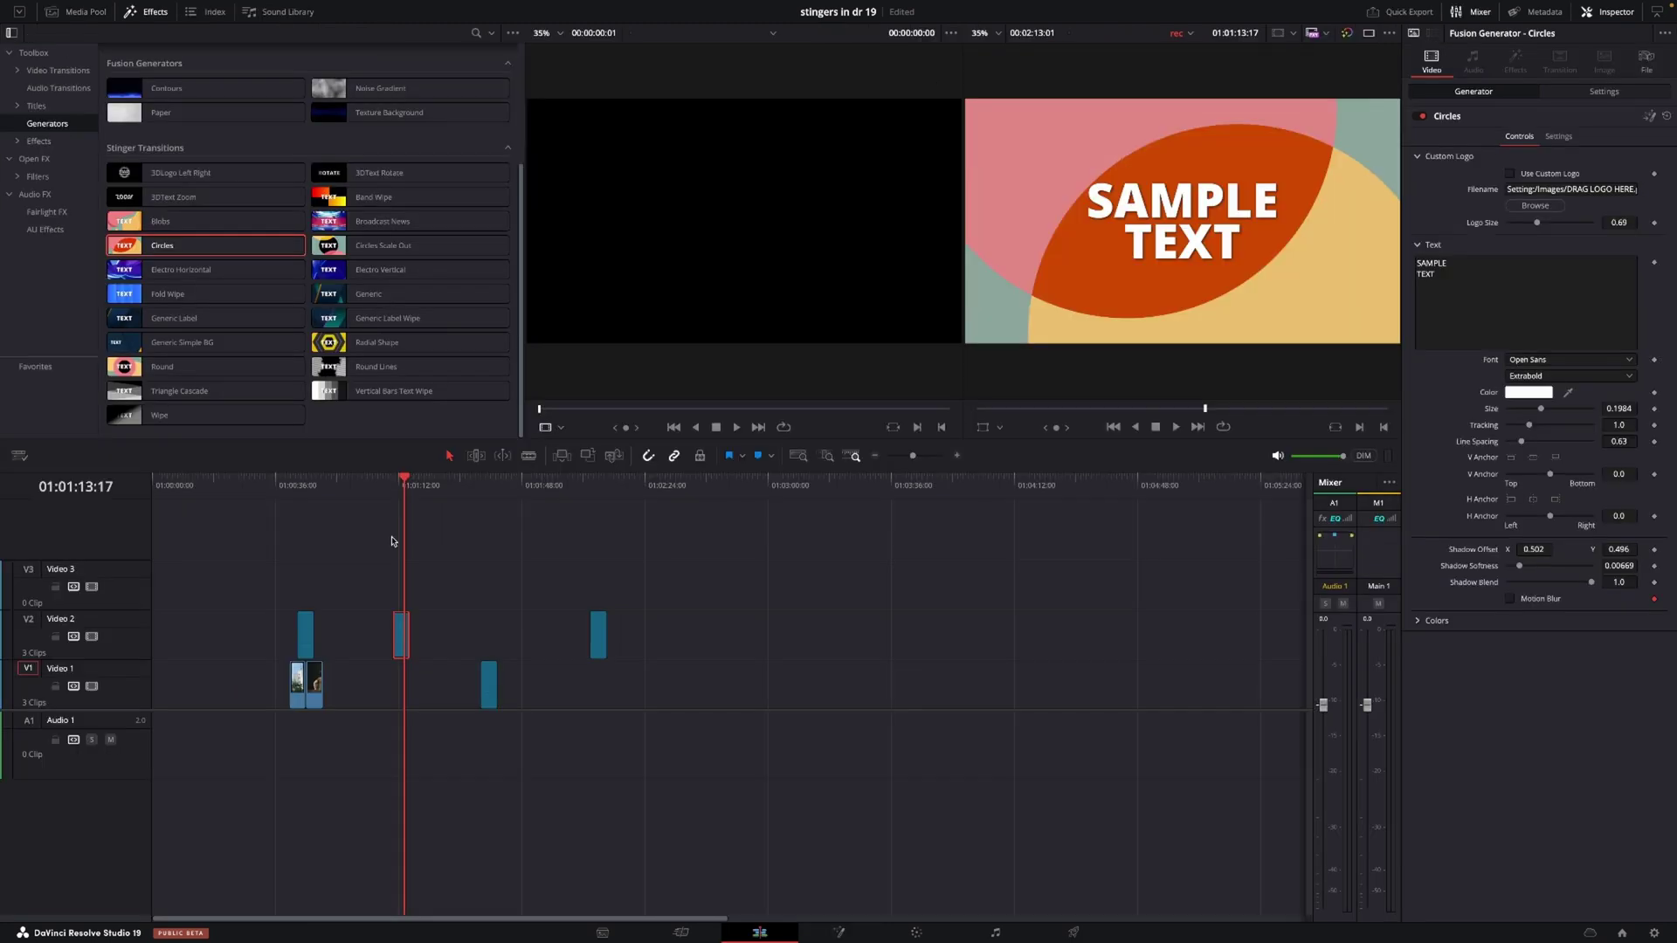